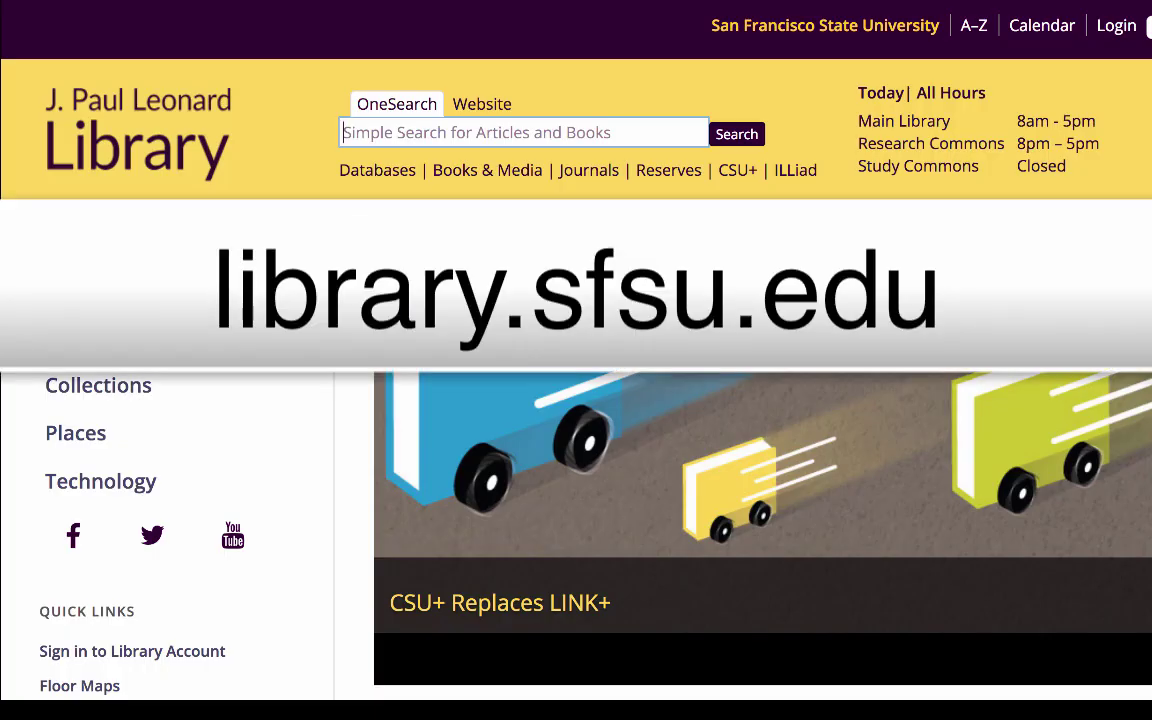
Search the library's OneSearch box for "frida kahlo" modernism.
type("\"frida kahlo\" modernism")
key("Return")
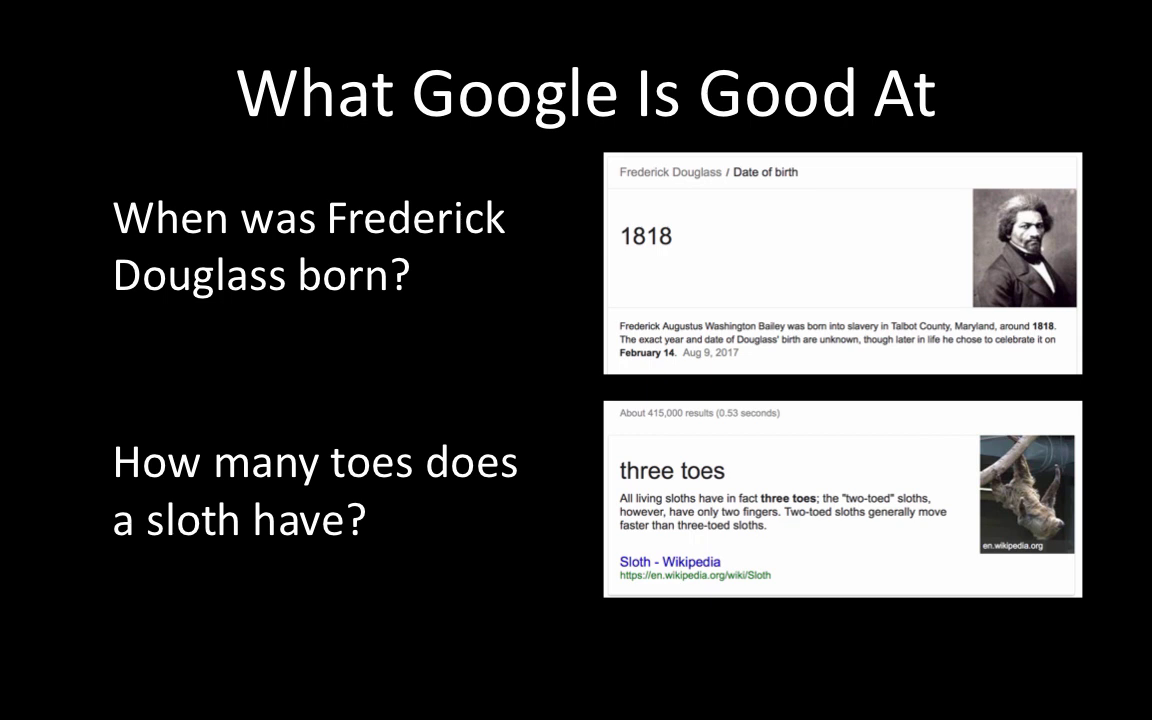
Step the 'What Google Is Not Good At' slide through the Google results, PE Blog ad, and paywalled article.
key("Right")
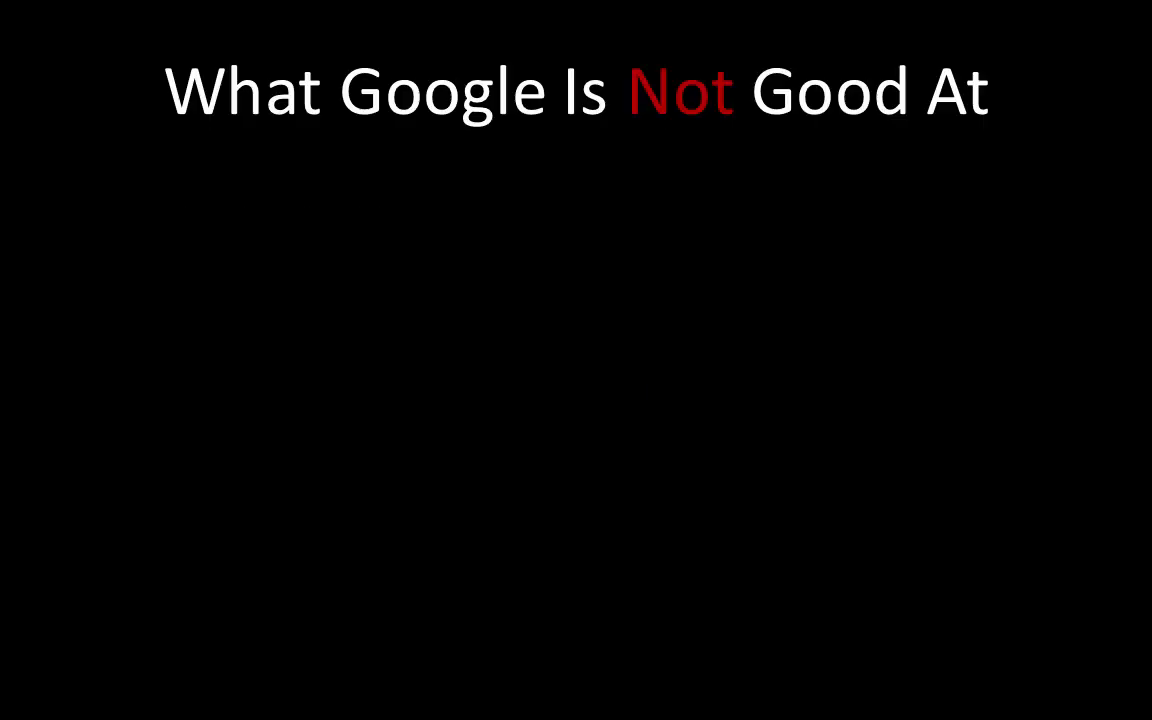
key("Right")
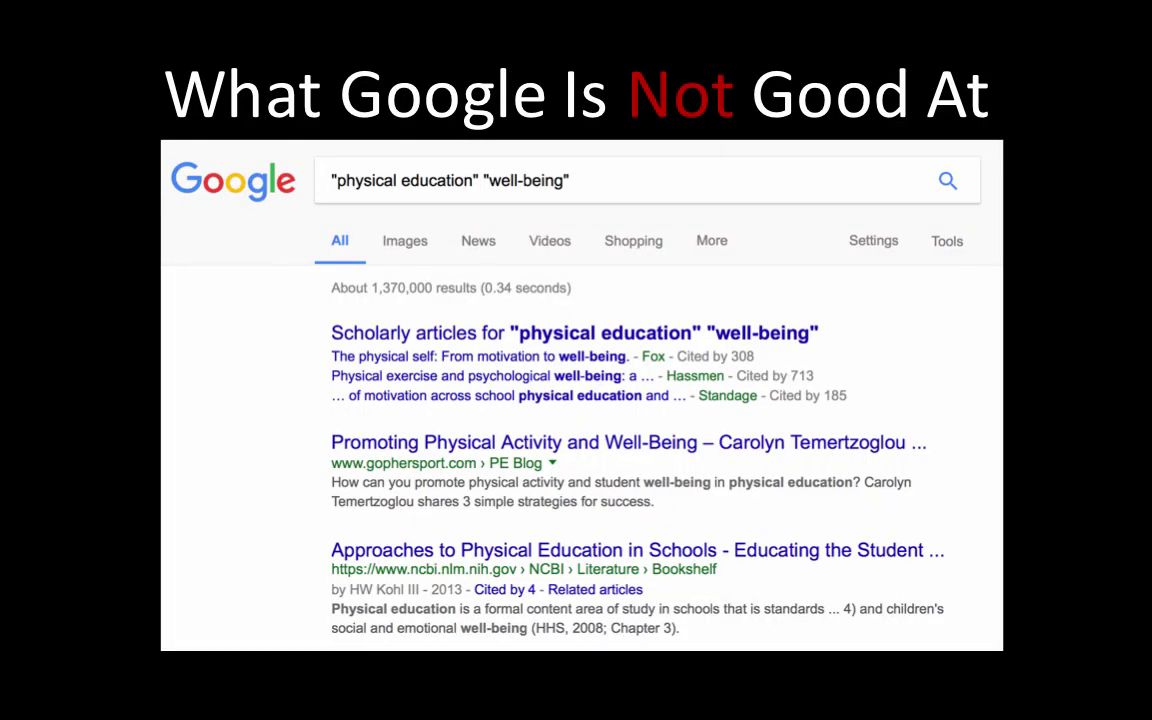
key("Right")
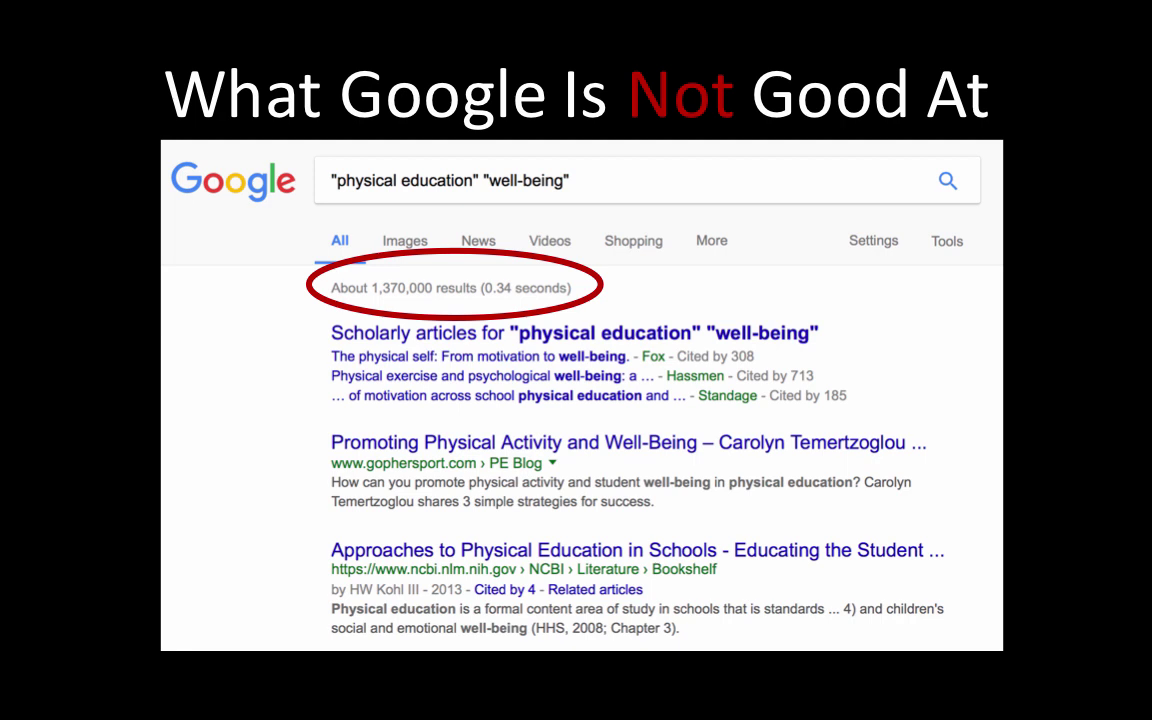
key("Right")
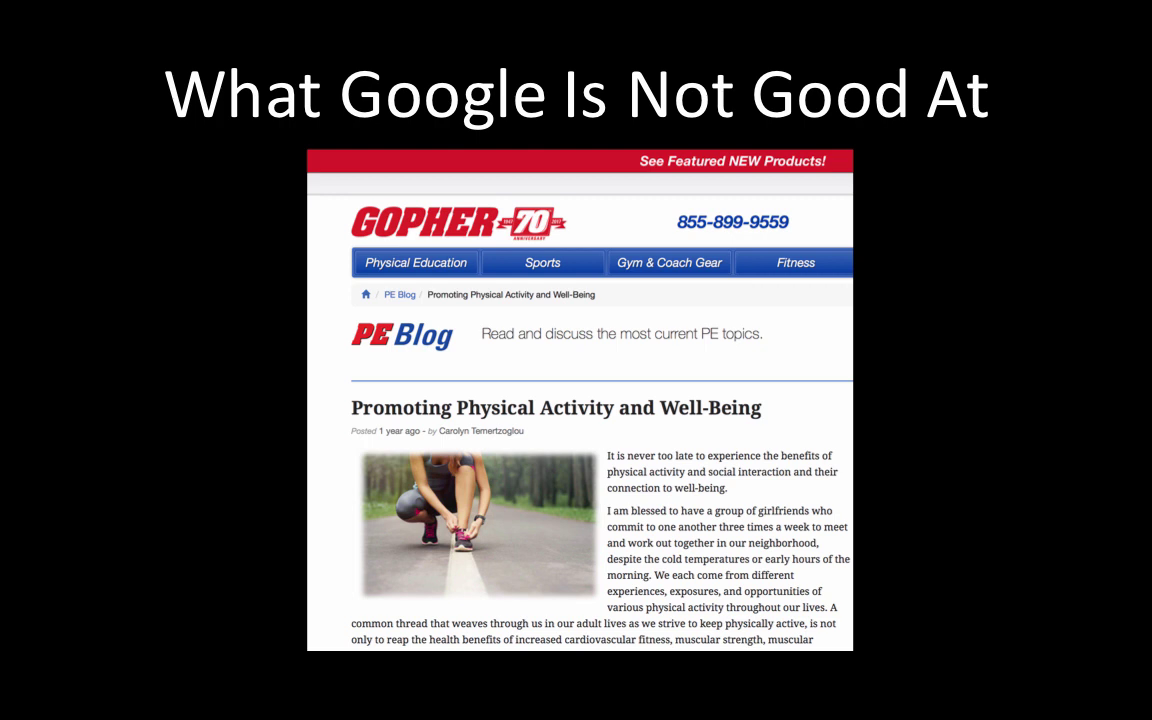
key("Right")
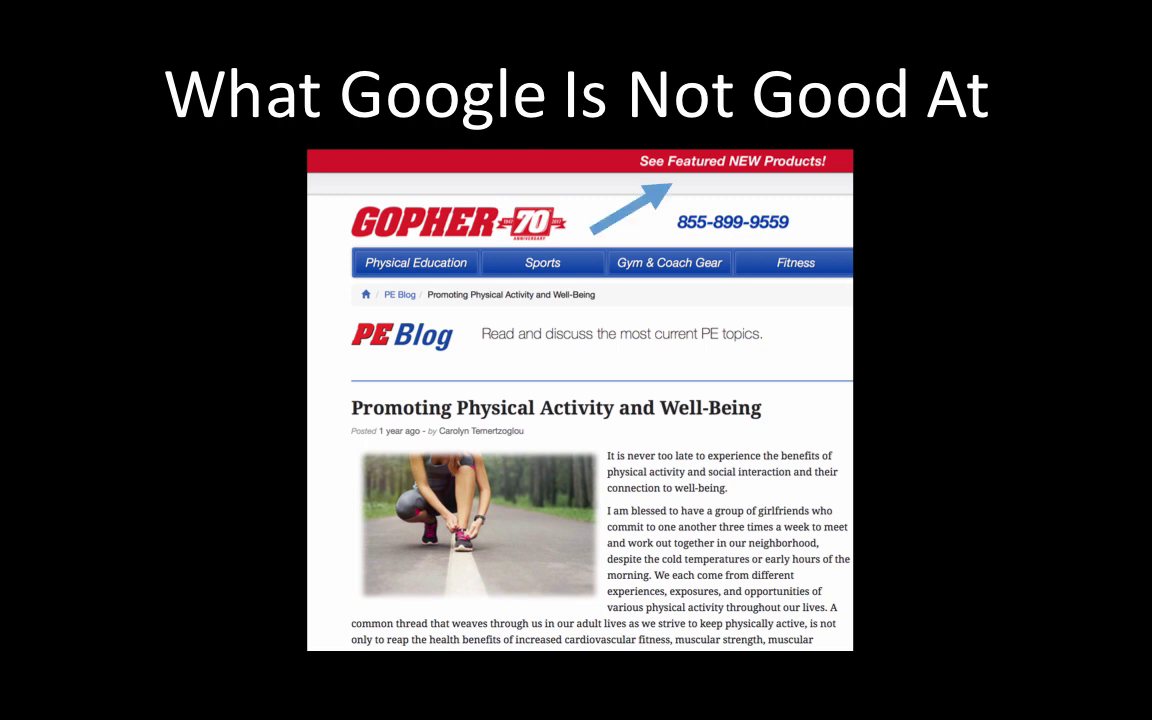
key("Right")
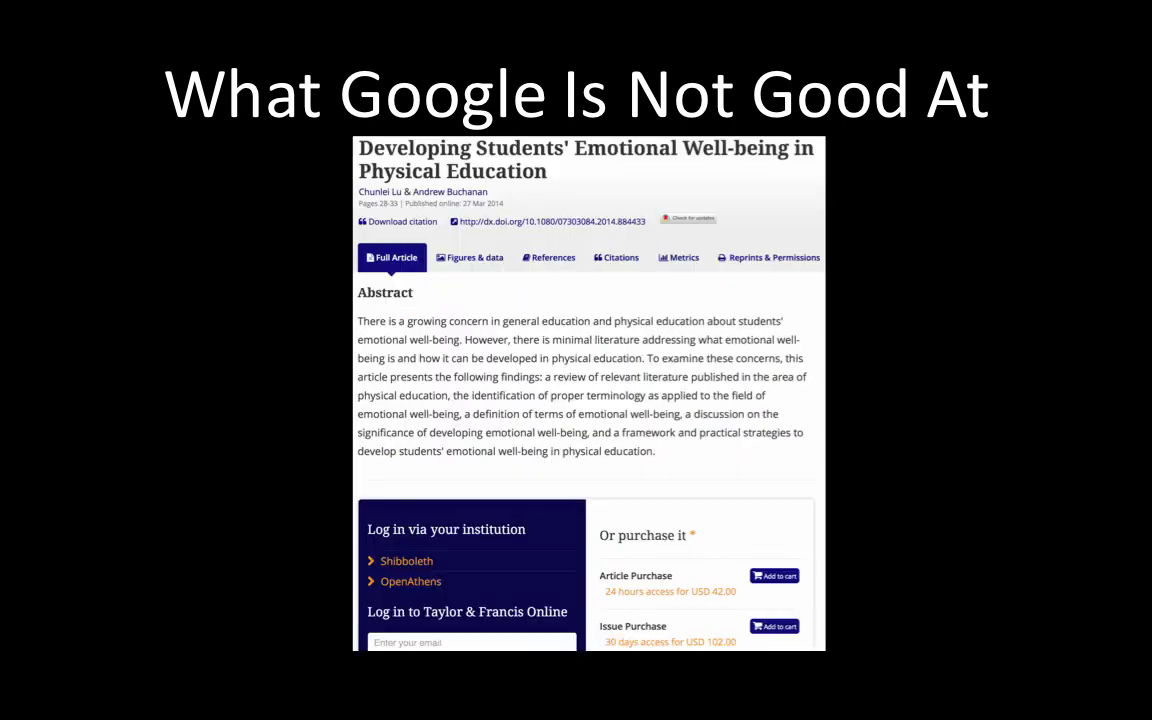
Show the circled price and the "$42 to buy one journal article!" note, then the library search demo.
key("Right")
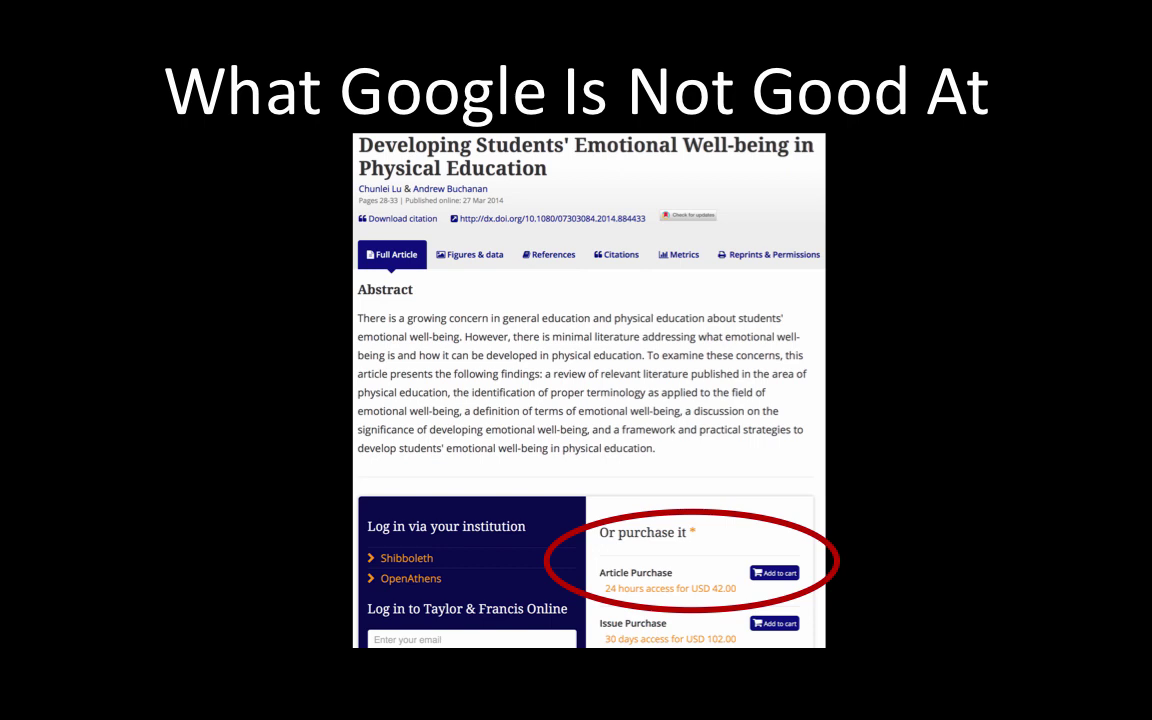
key("Right")
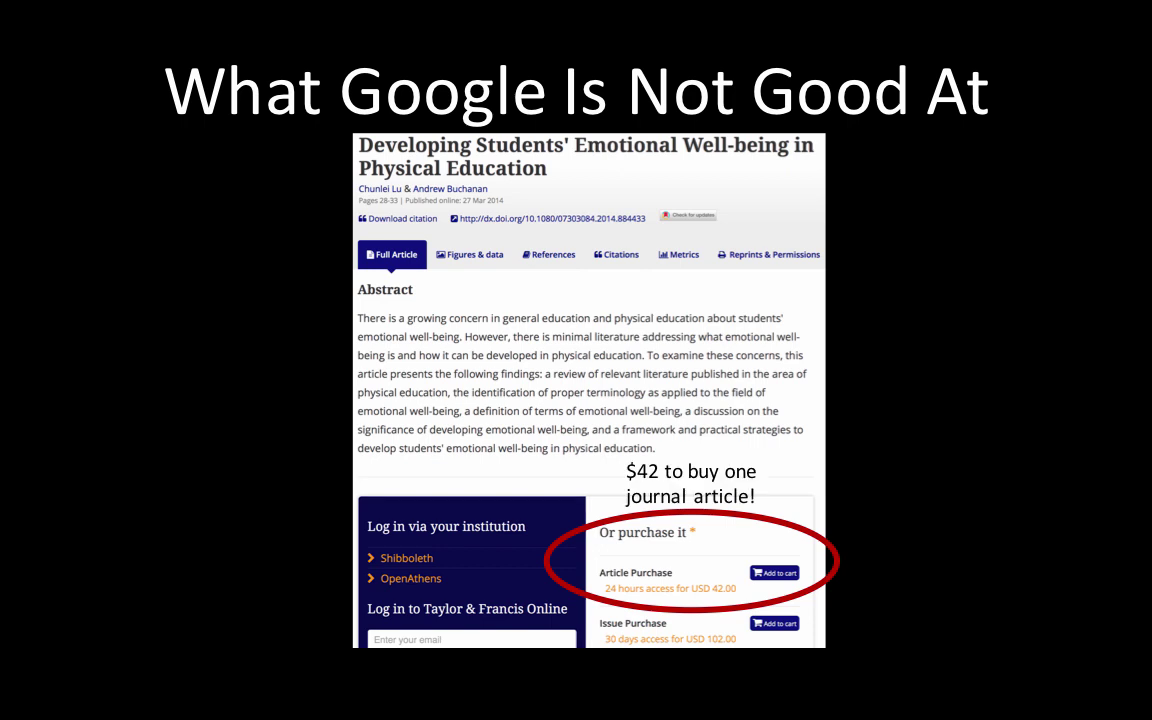
key("Right")
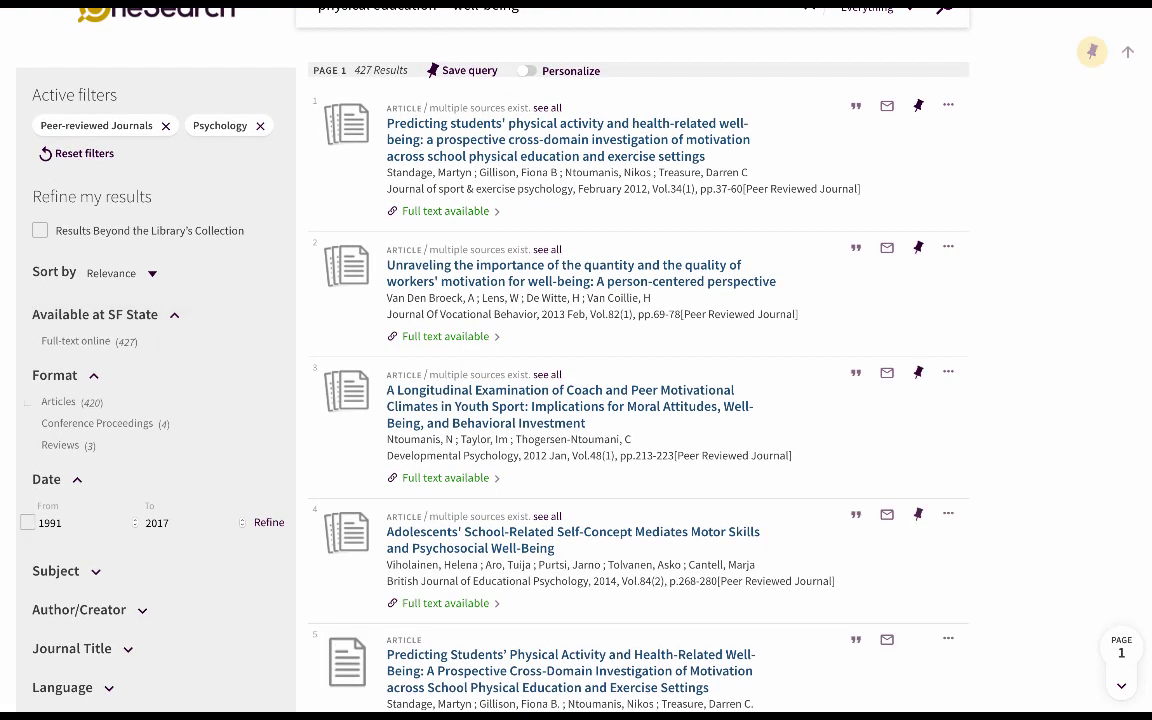
Set the Date facet's From year to 2007 to limit results to 2007–2017.
type("2007")
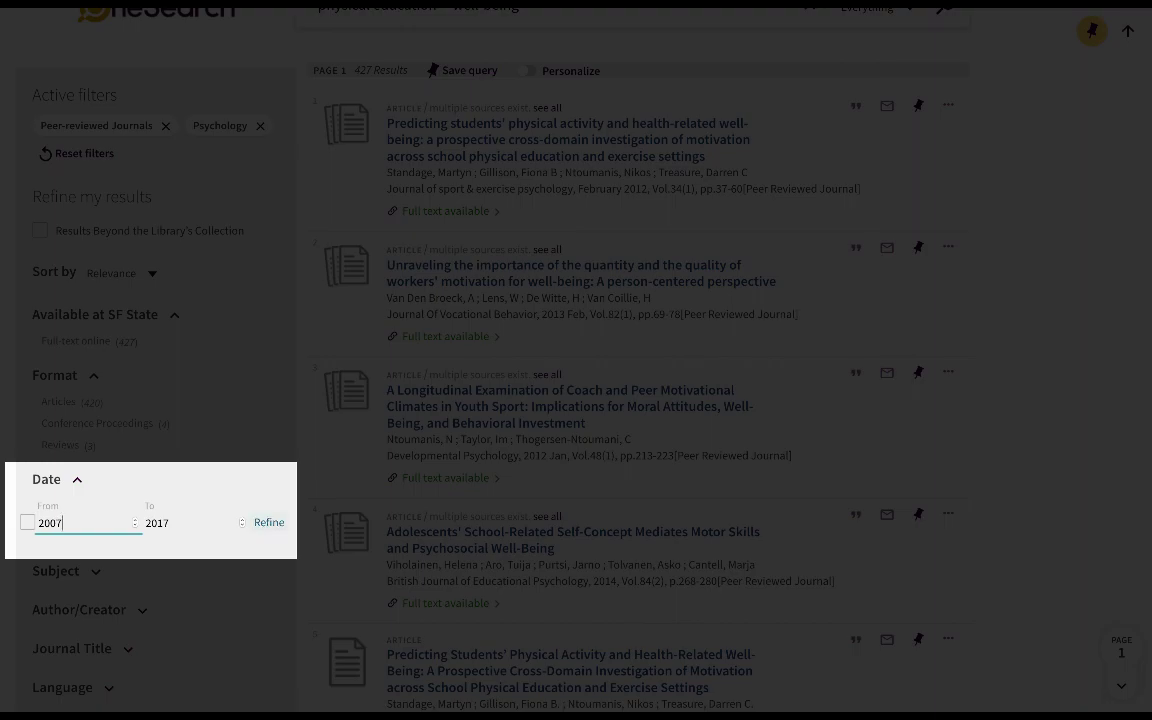
key("Return")
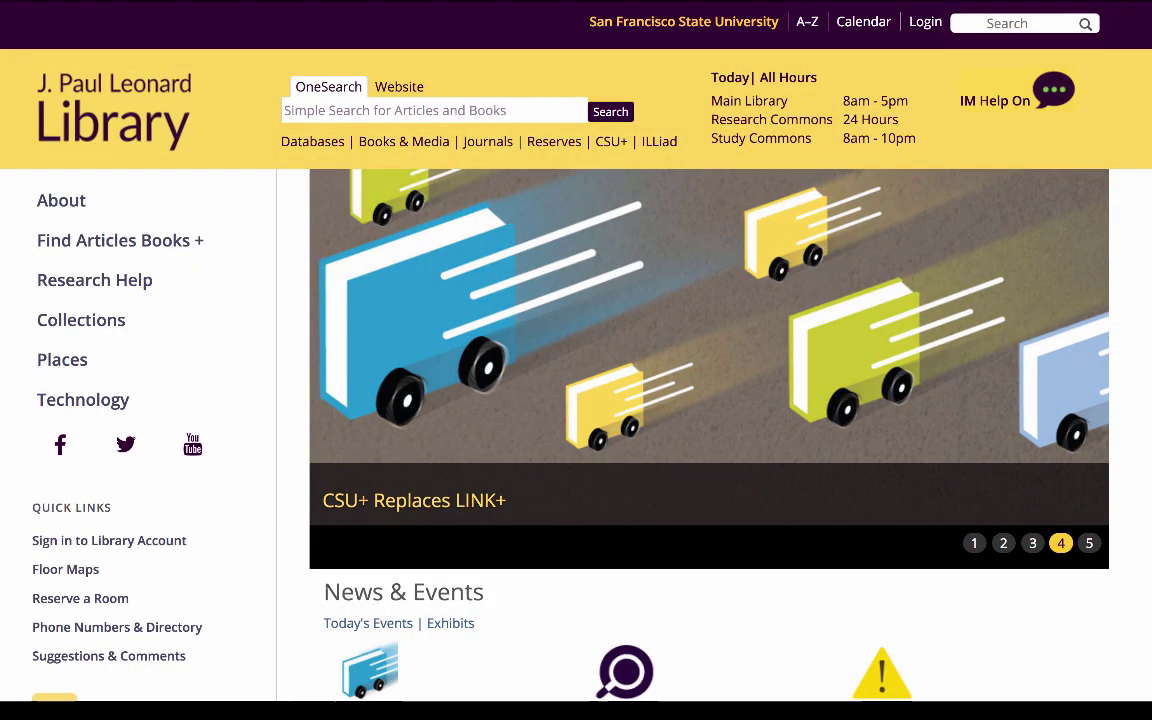
Paste "civil resistance" in quotes into the homepage OneSearch box and run the search.
left_click(400, 113)
type("\"civil resistance\"")
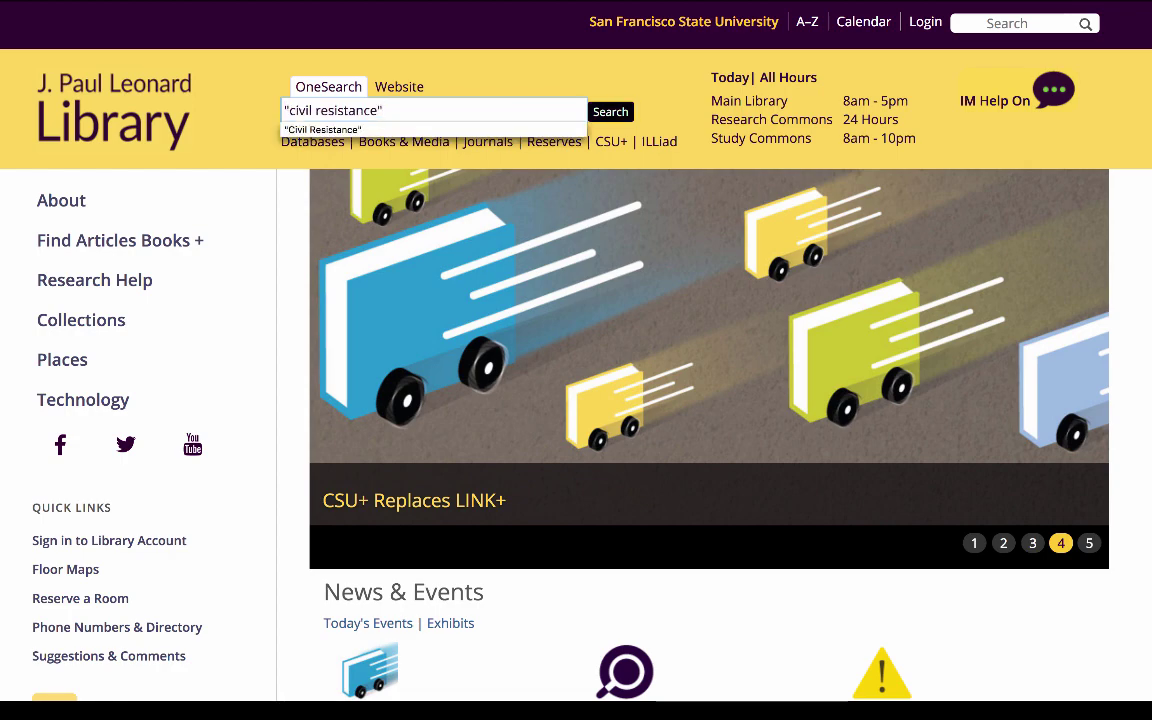
key("Return")
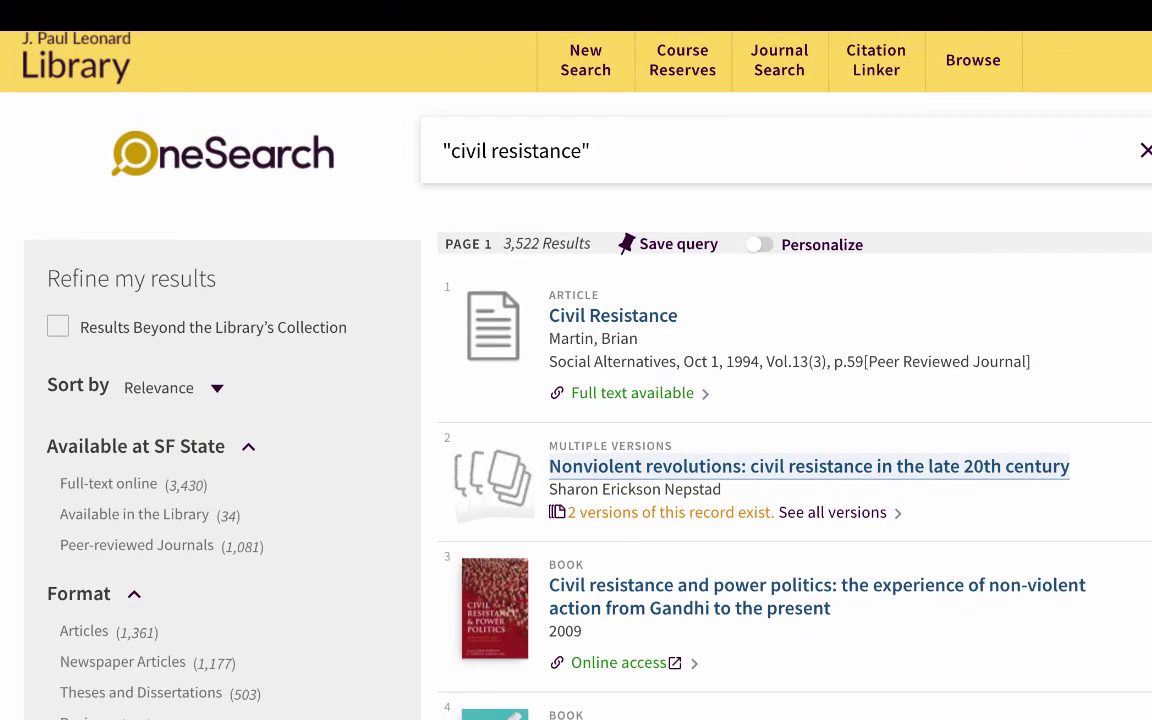
View the two versions of Nonviolent revolutions, then go back and scroll the 3,522 results.
left_click(571, 308)
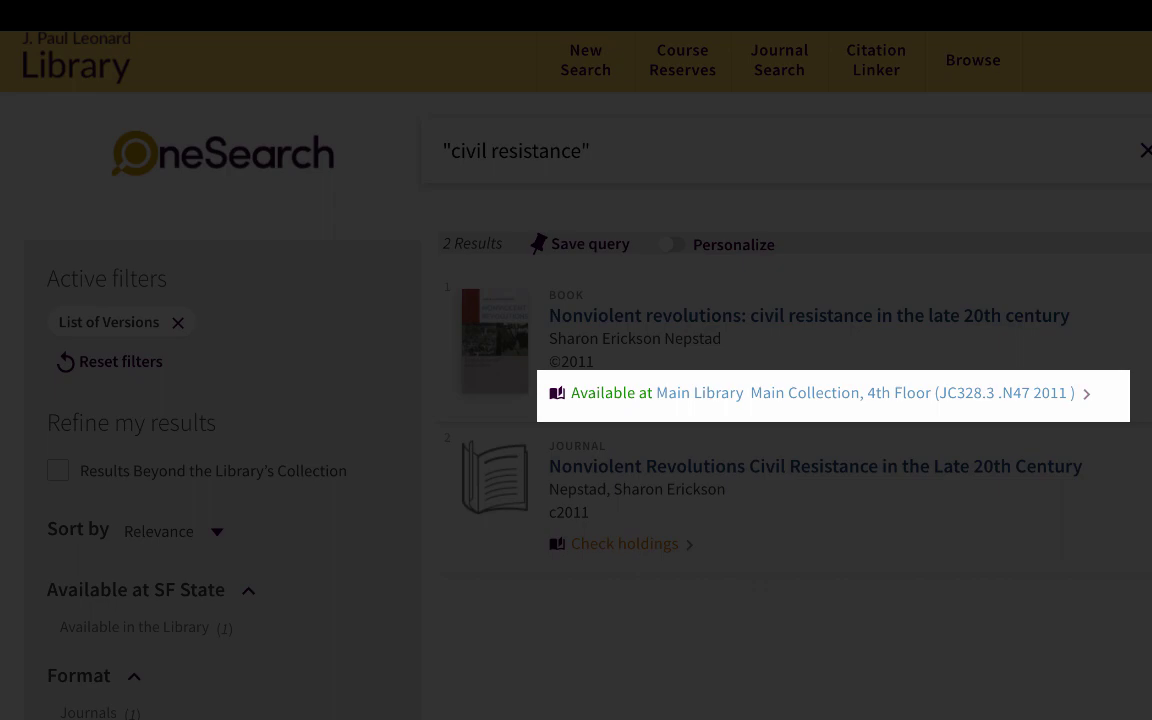
key("alt+Left")
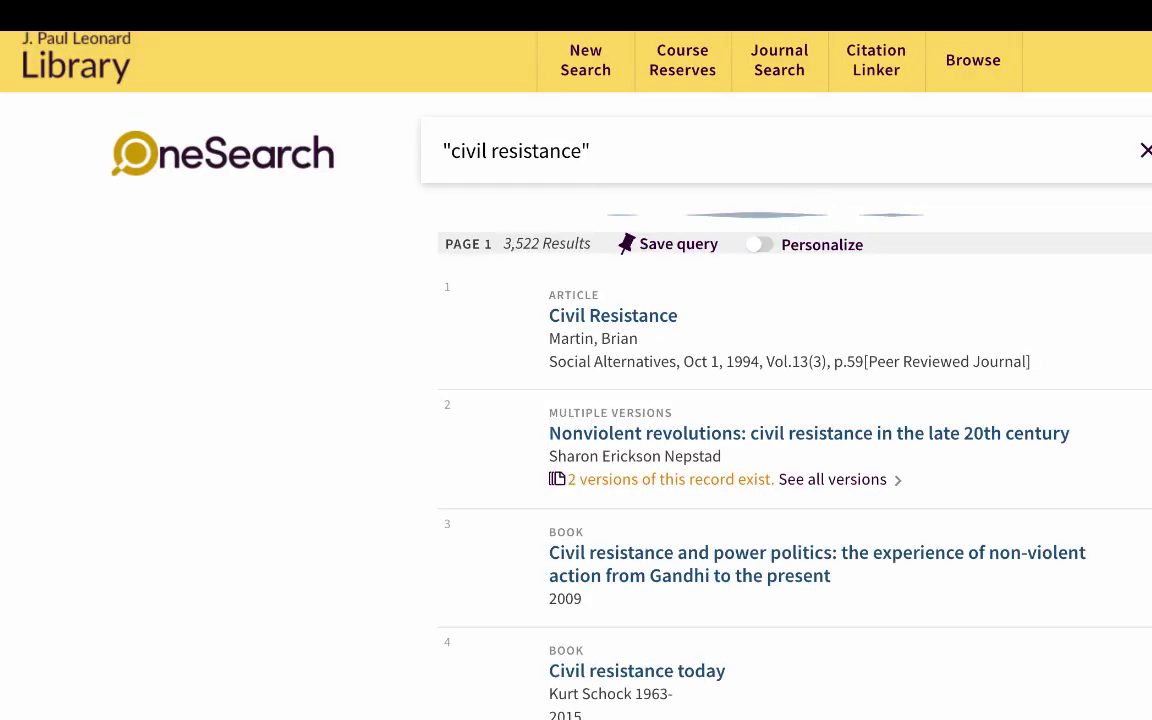
scroll(780, 400, "down", 6)
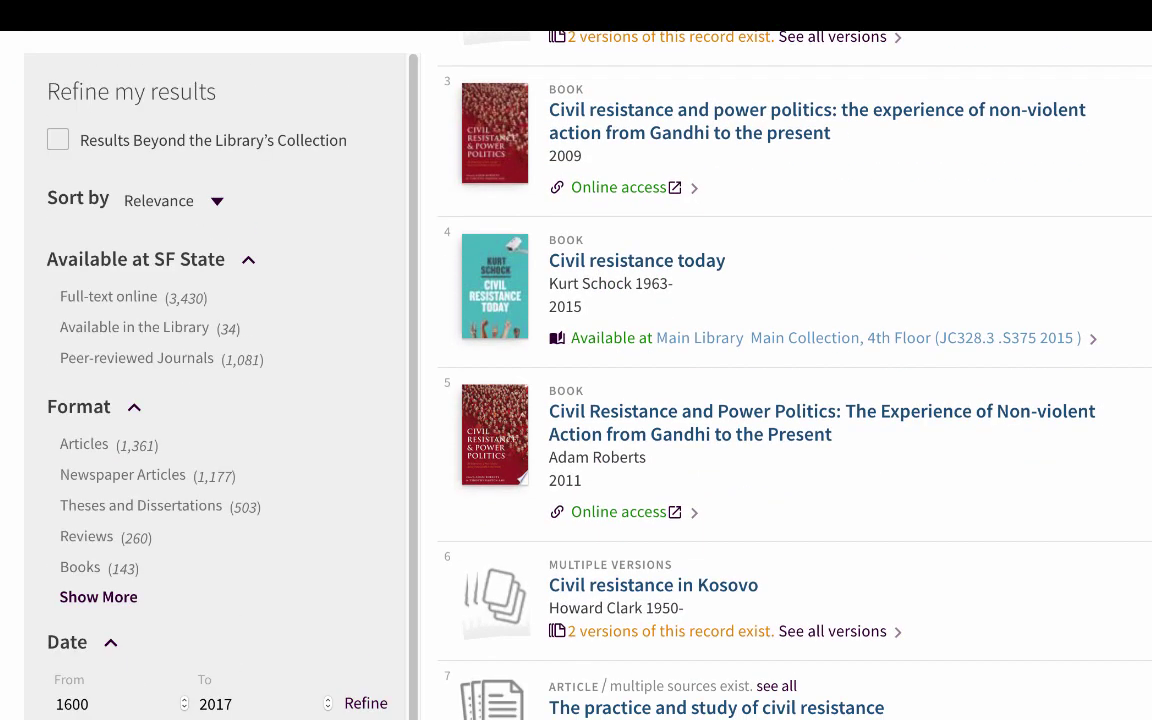
scroll(780, 400, "down", 3)
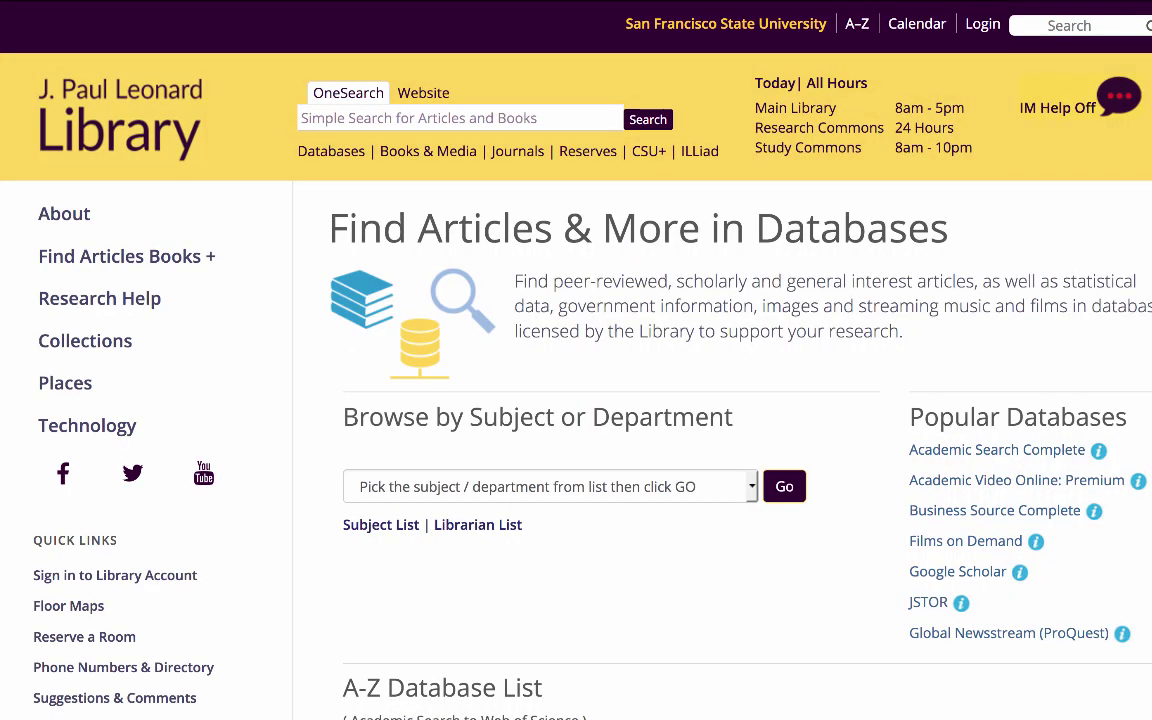
Choose Engineering from the subjects list and scroll through the Engineering Research guide's databases.
left_click(550, 486)
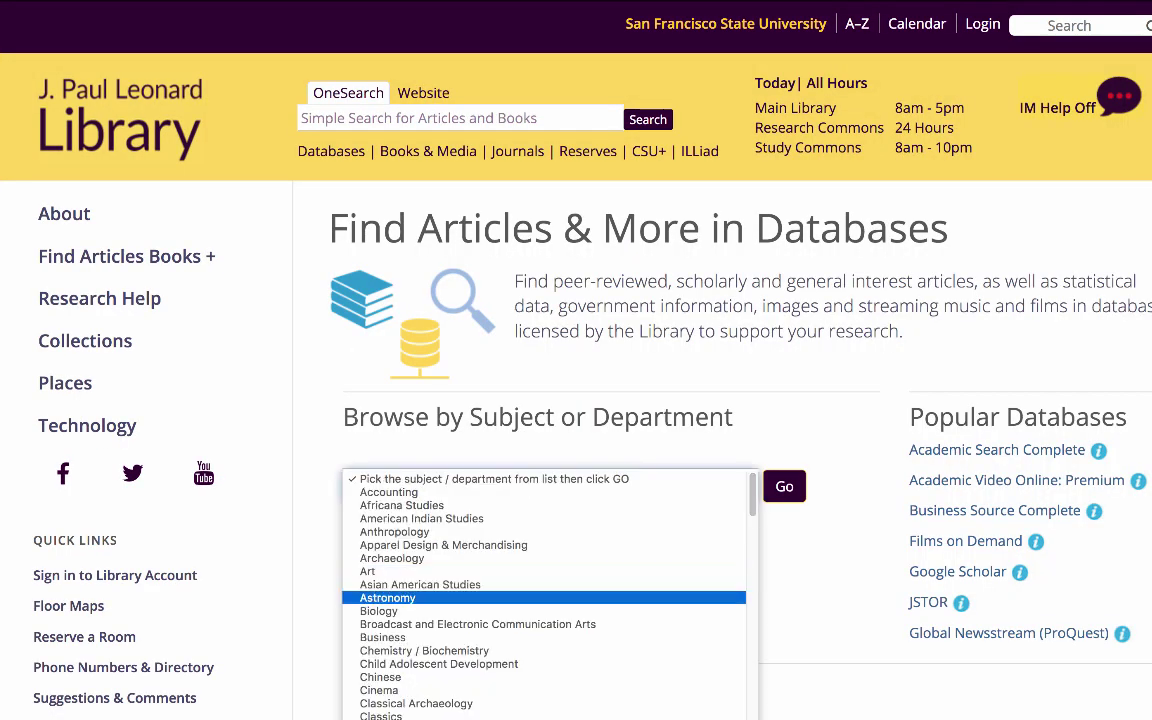
scroll(545, 595, "down", 5)
scroll(545, 595, "up", 2)
scroll(545, 595, "down", 4)
scroll(545, 595, "down", 3)
left_click(400, 581)
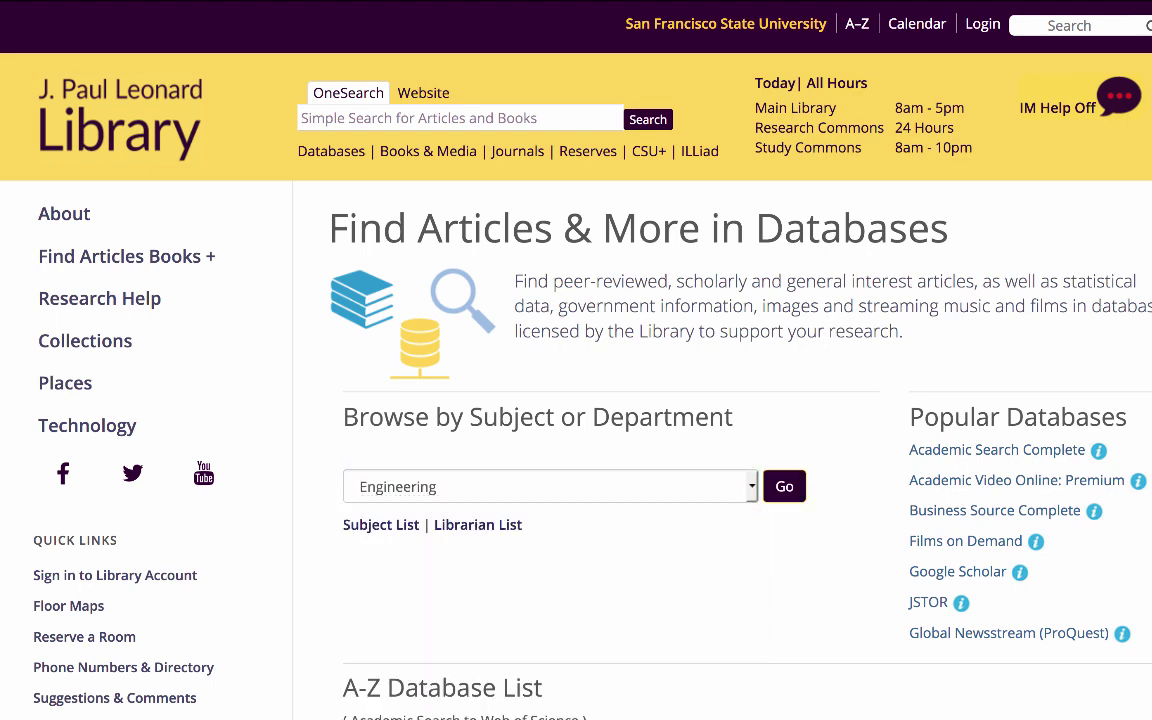
scroll(518, 324, "down", 2)
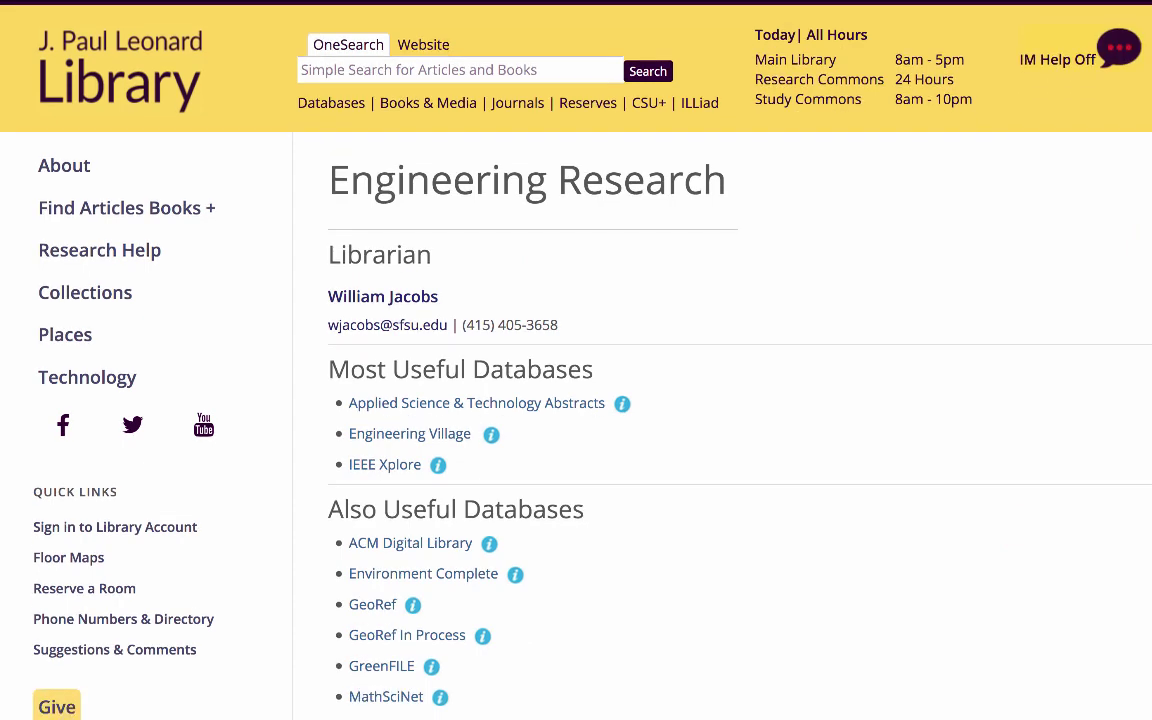
scroll(576, 400, "down", 2)
scroll(576, 400, "down", 1)
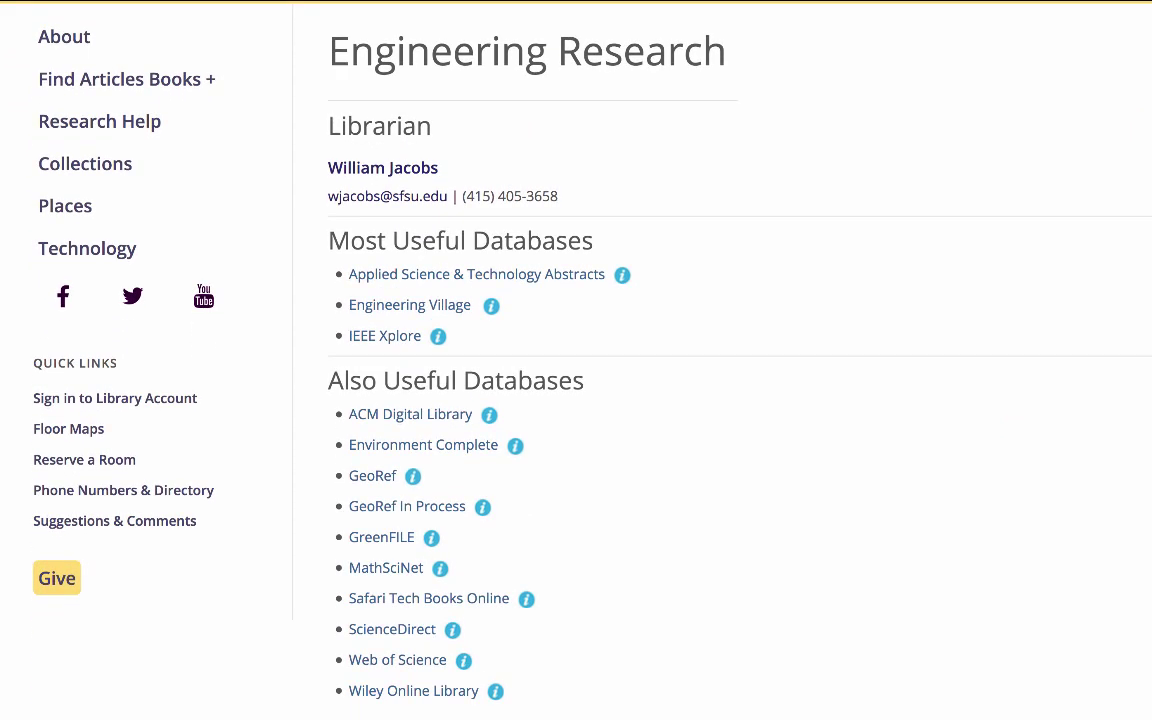
scroll(576, 360, "down", 1)
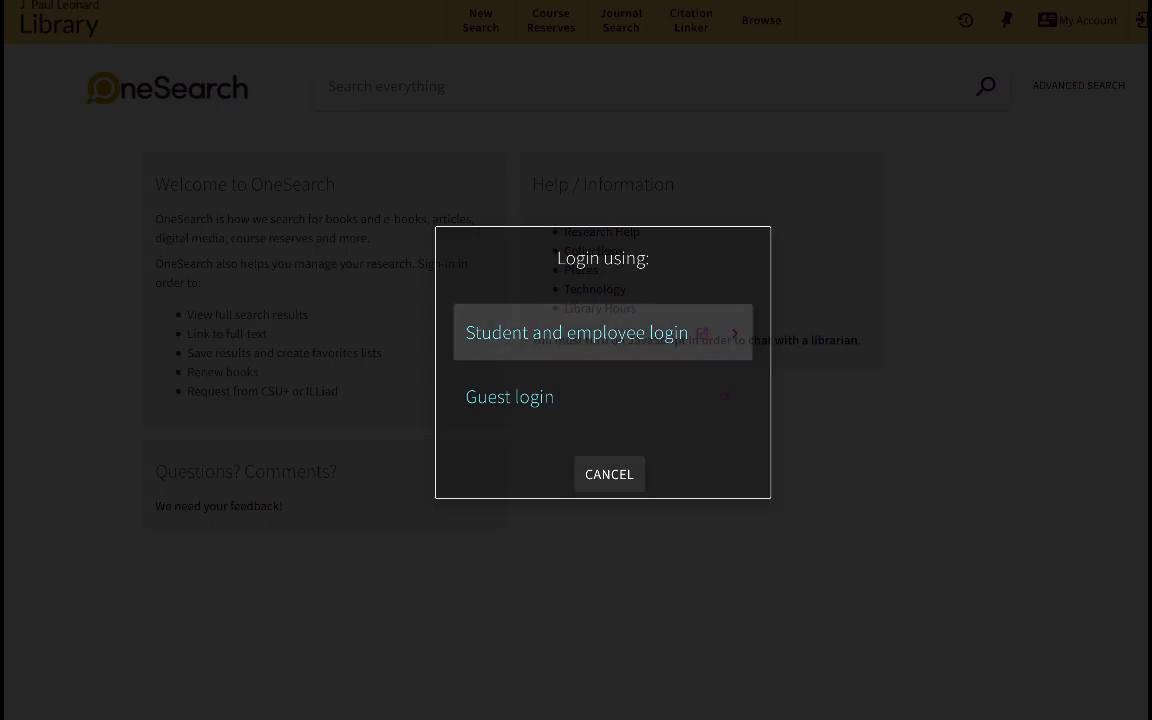
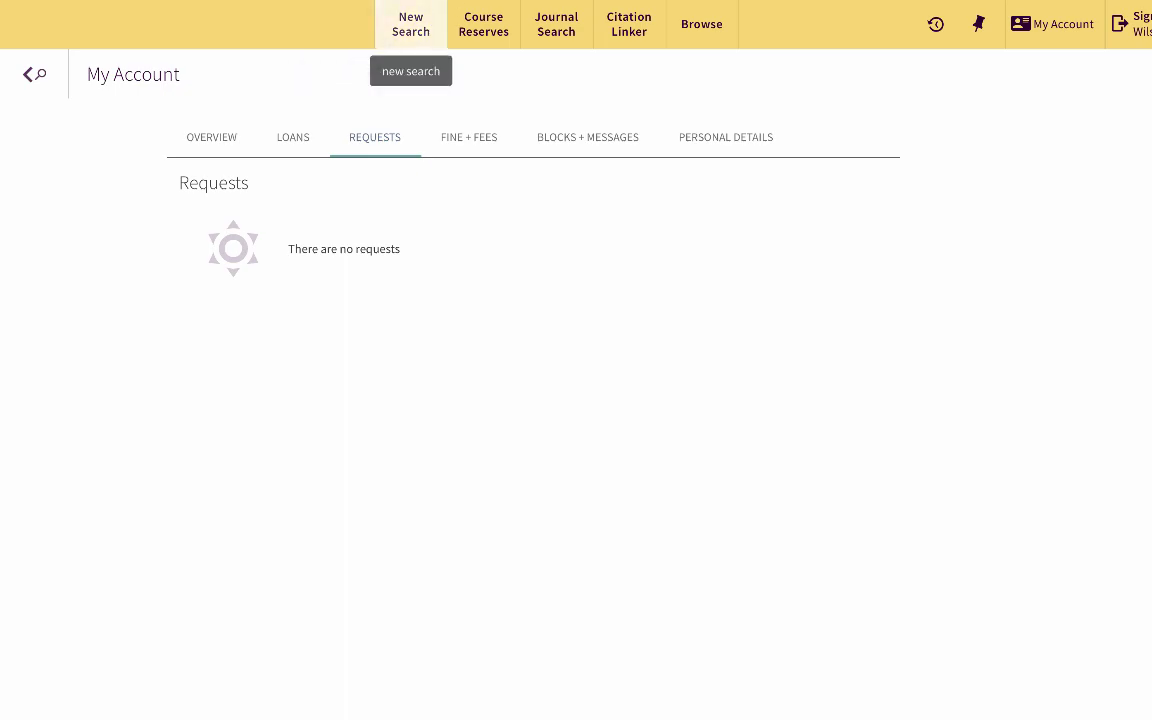
Sign in with the student ID, then leave My Account to start a new search.
left_click(410, 24)
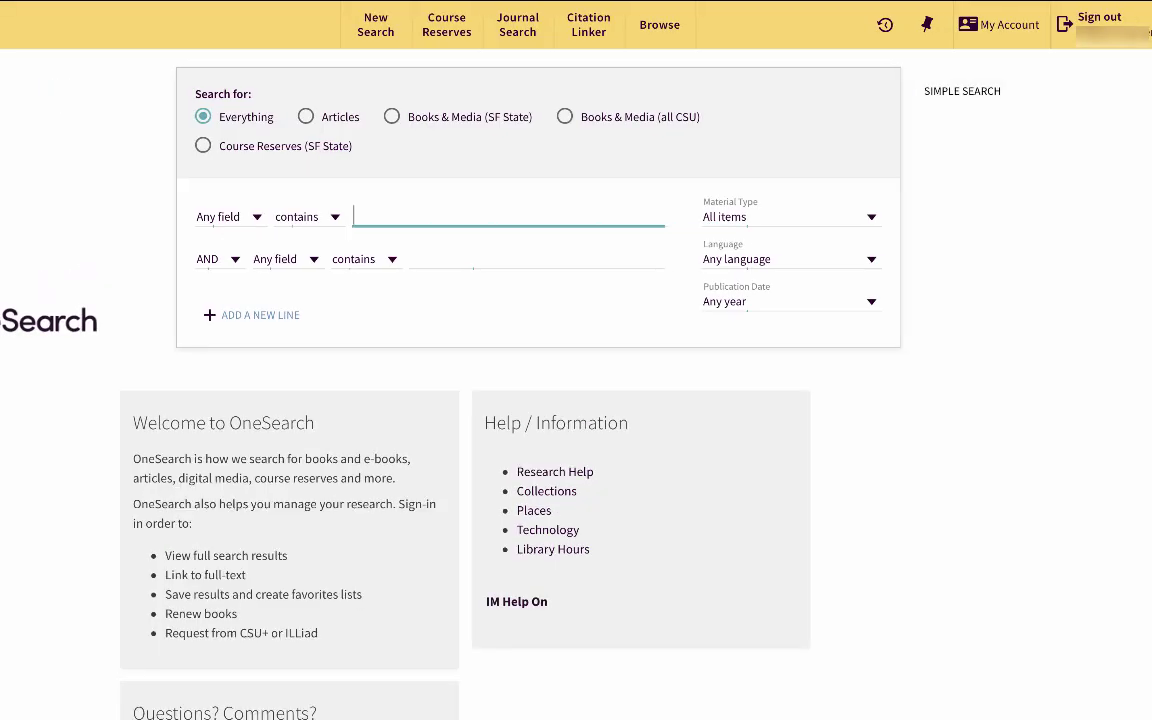
Search children OR adolescents, "divorced parents" OR "separated parents", and drugs on three AND-joined rows.
type("children OR adolescents")
left_click(537, 259)
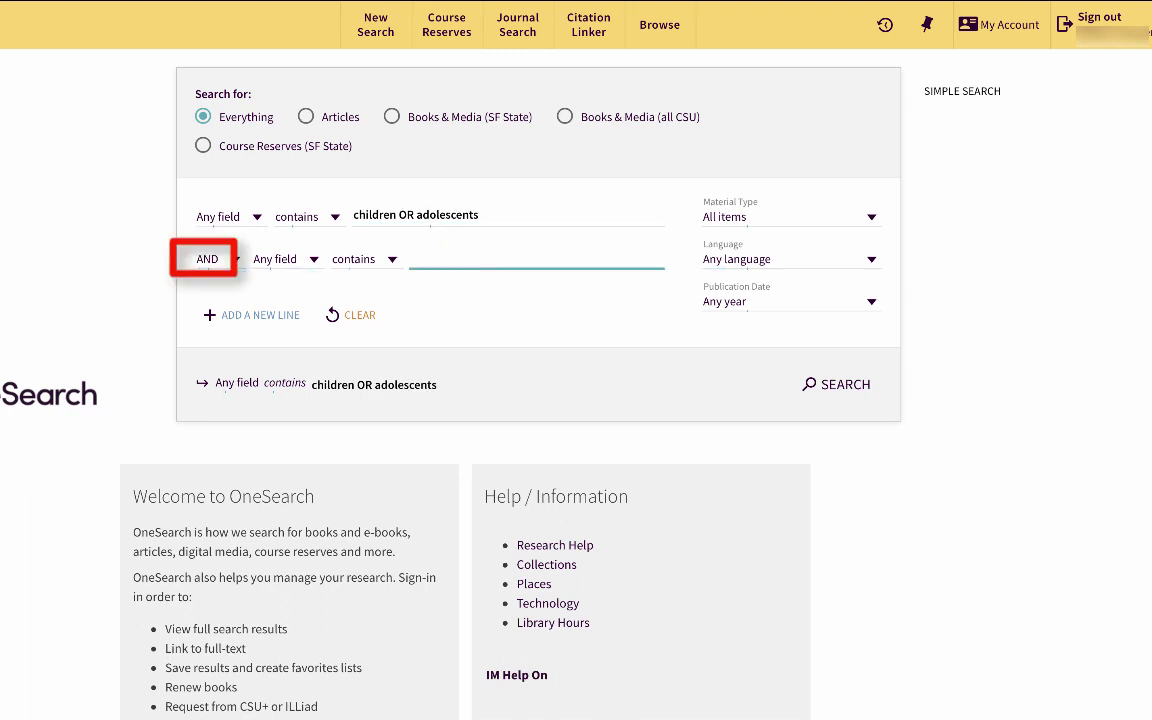
type("\"divorced parents\" OR \"separated parents\"")
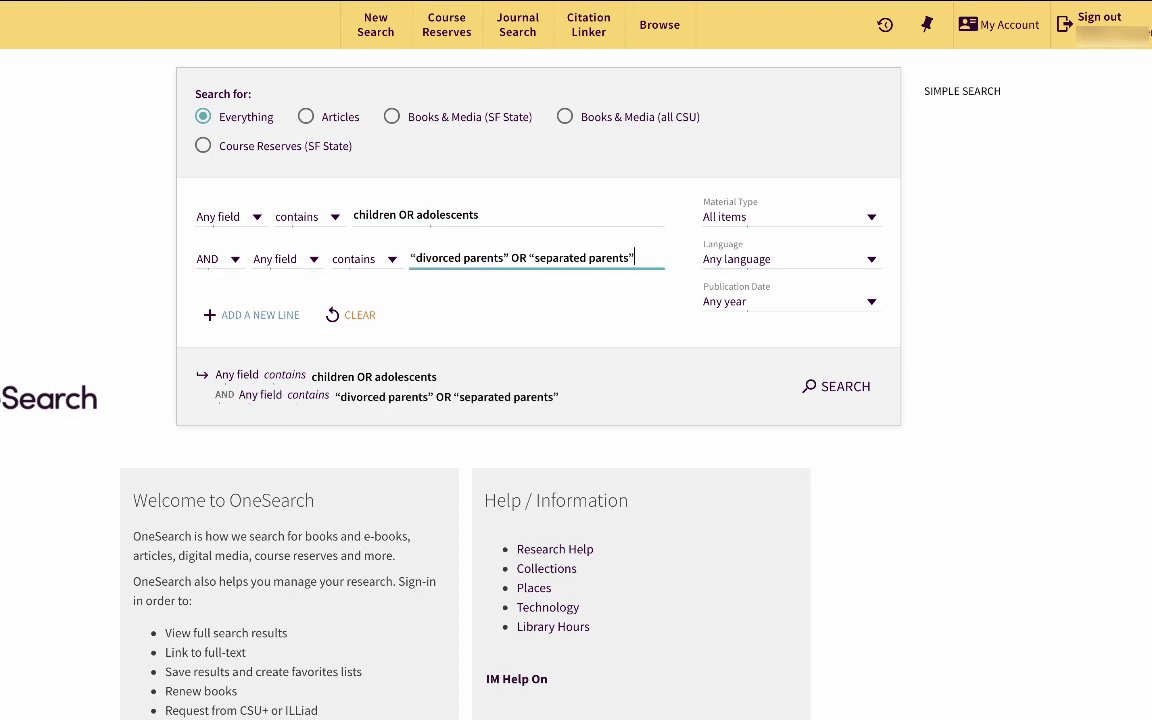
left_click(251, 315)
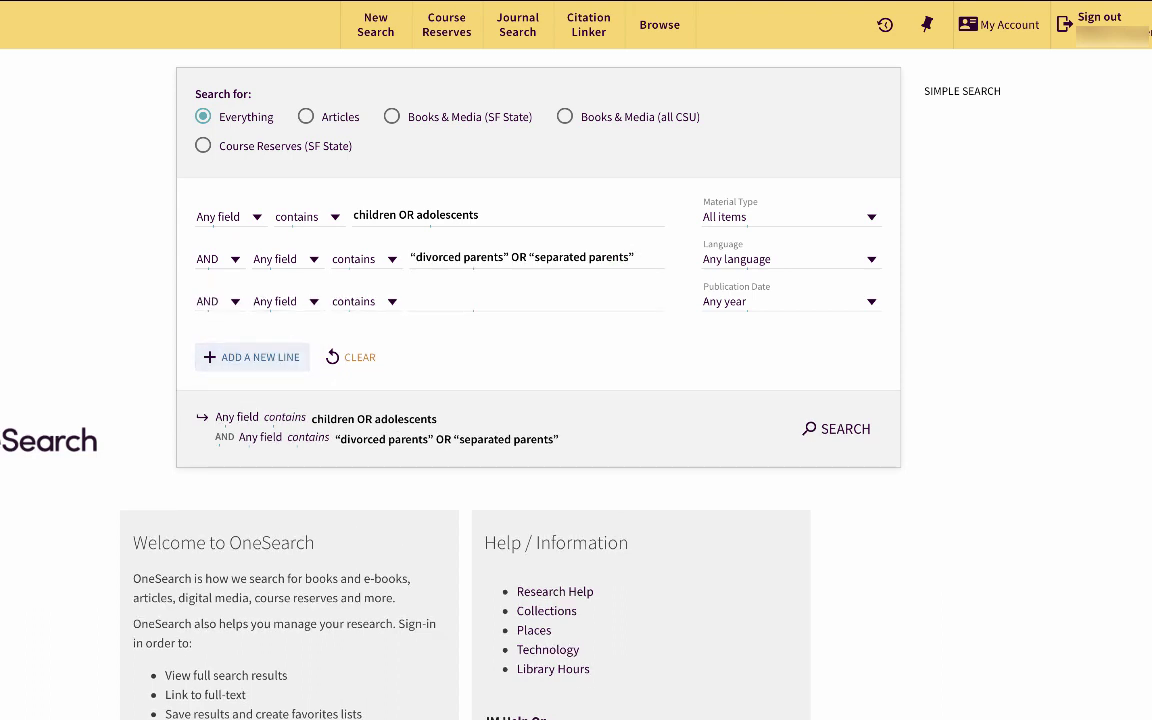
type("drugs")
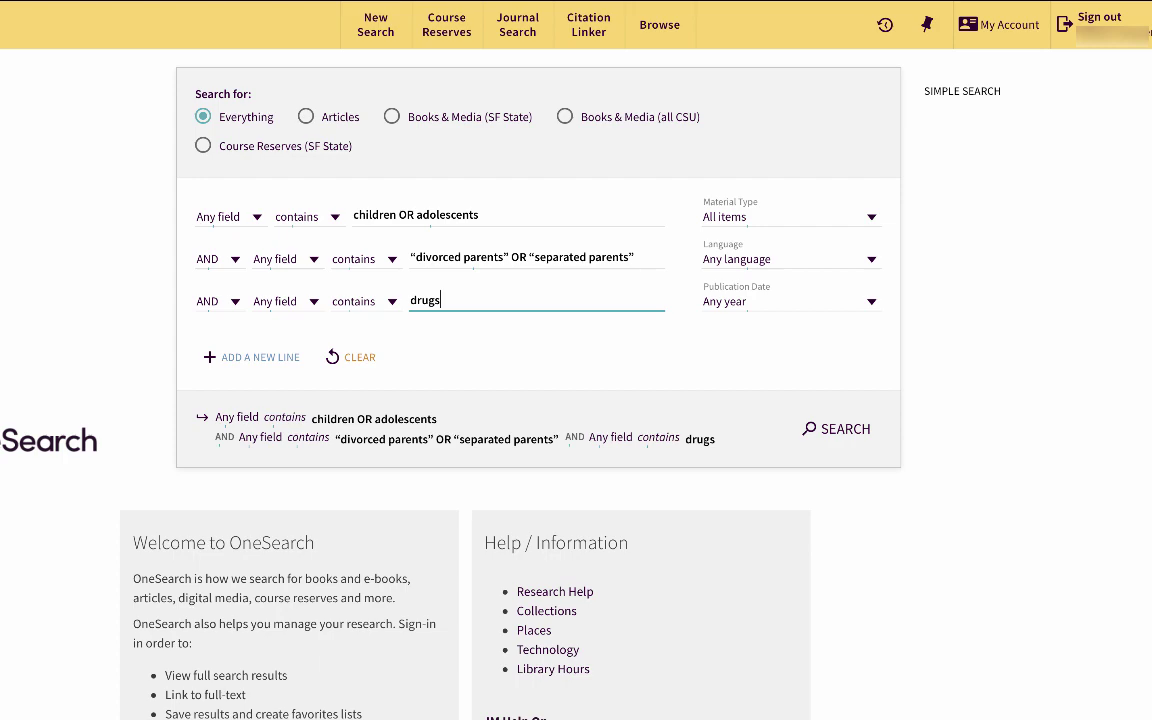
key("Return")
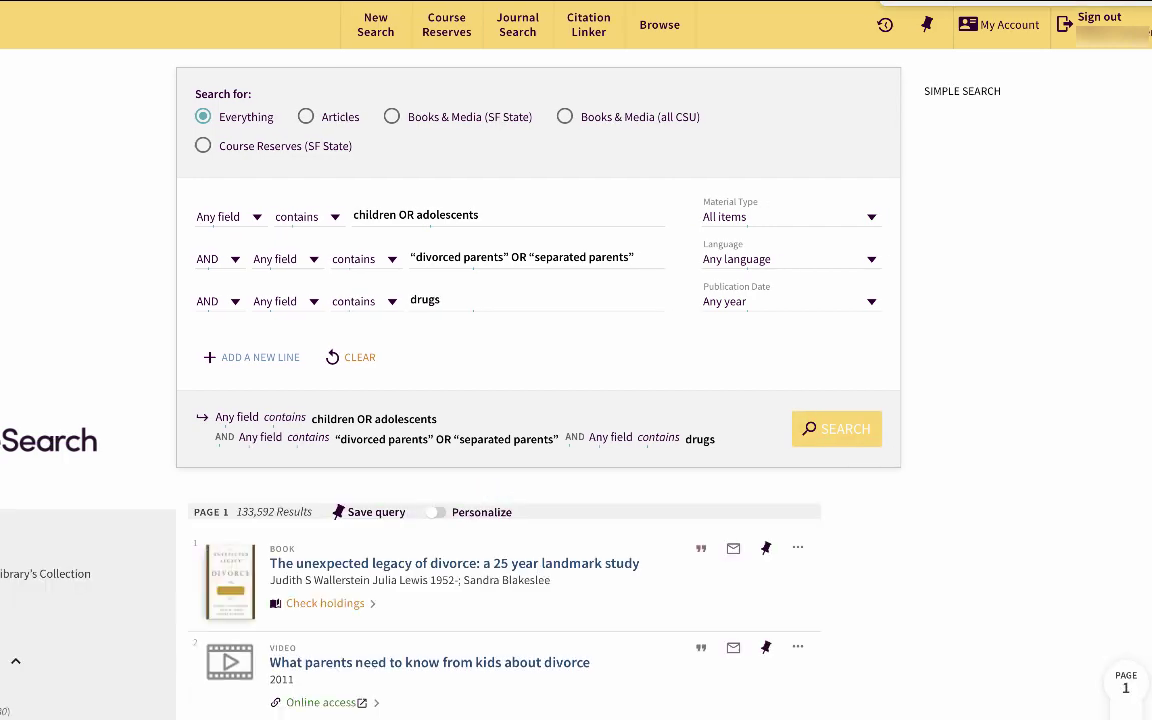
Search children OR adolescents OR youth, drug addiction, and "divorced parents" OR "separated parents" on three rows.
type("children")
type(" OR adoles")
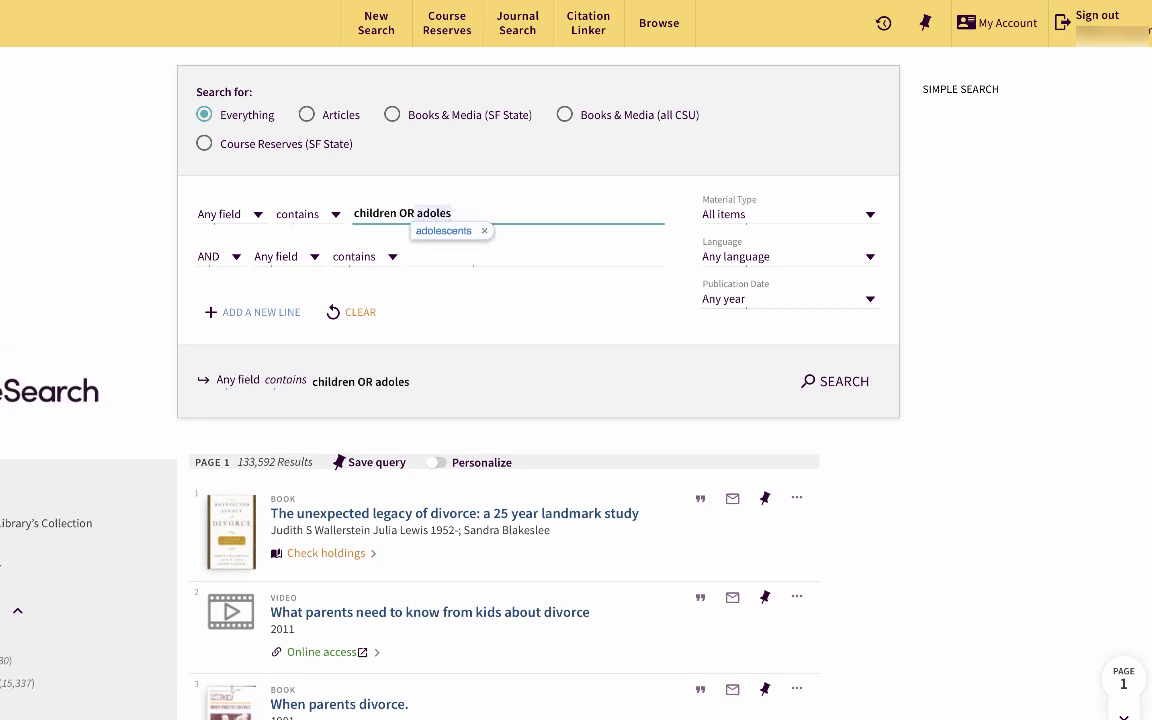
type("cents OR youth")
key("Tab")
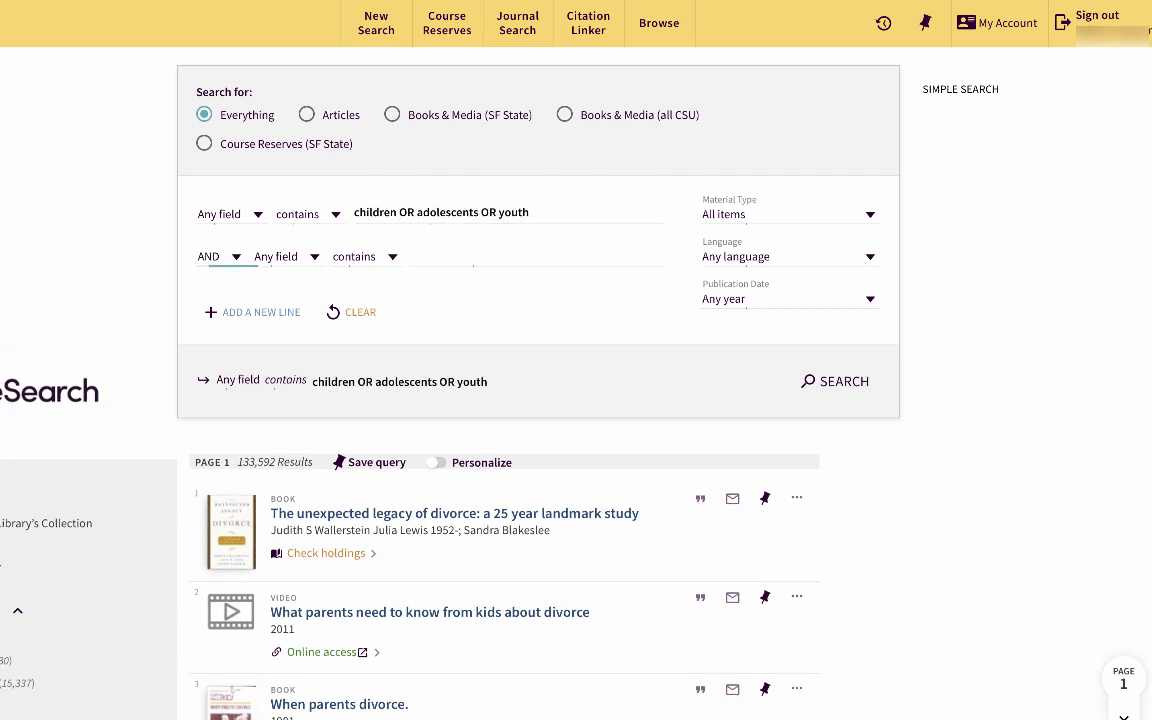
left_click(430, 256)
type("drug a")
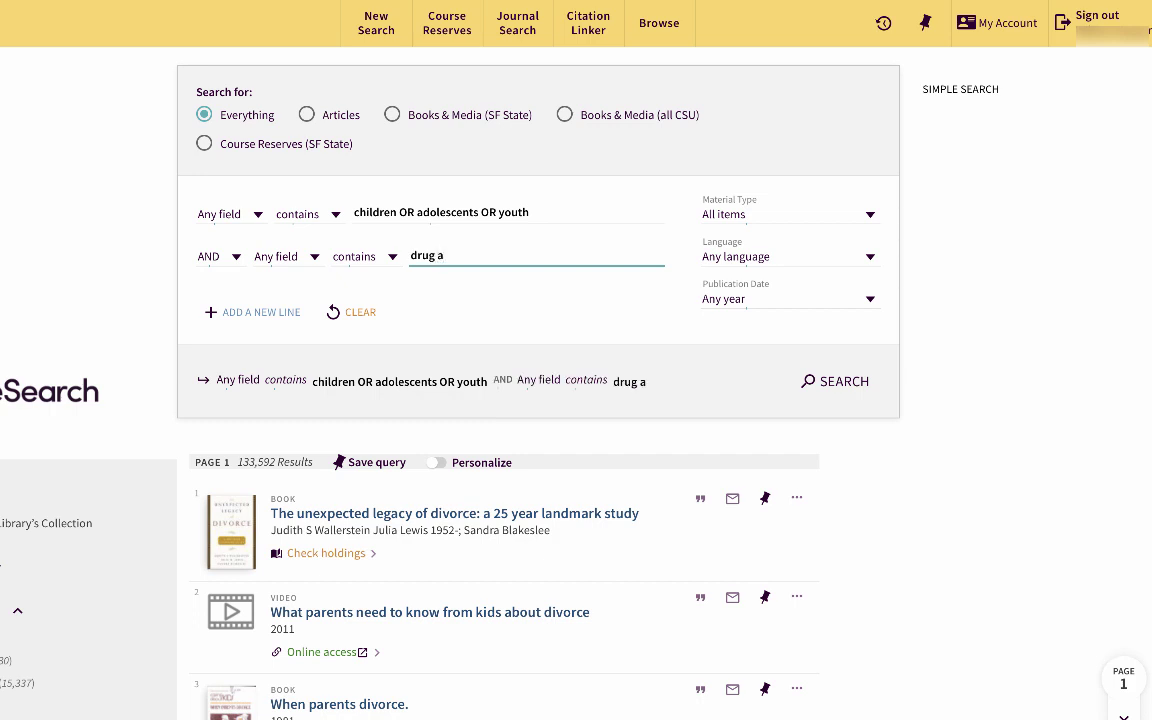
type("ddiction")
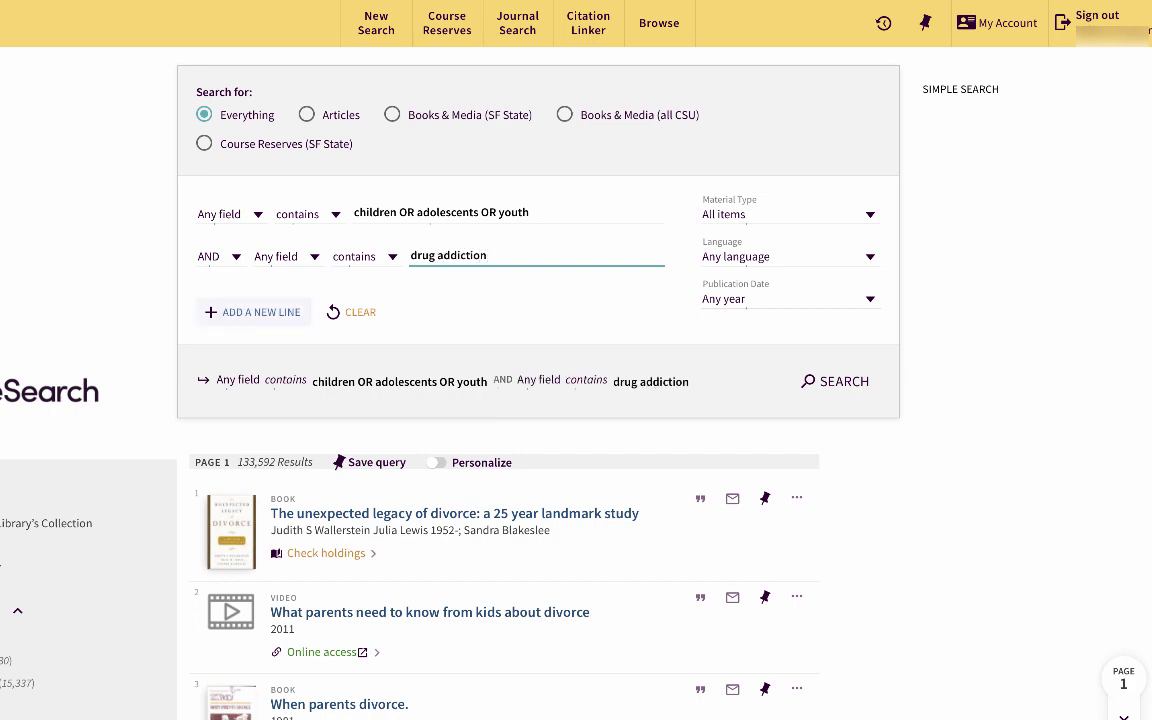
left_click(261, 312)
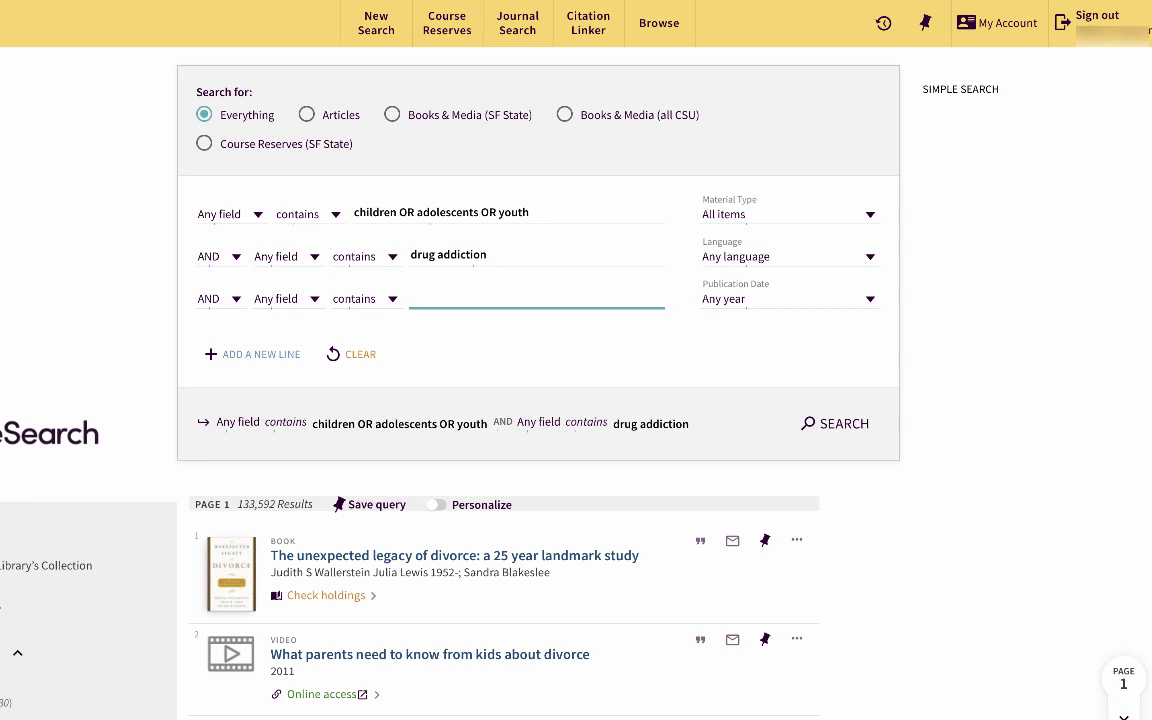
type("\"divorced parents\" OR \"separated parents\"")
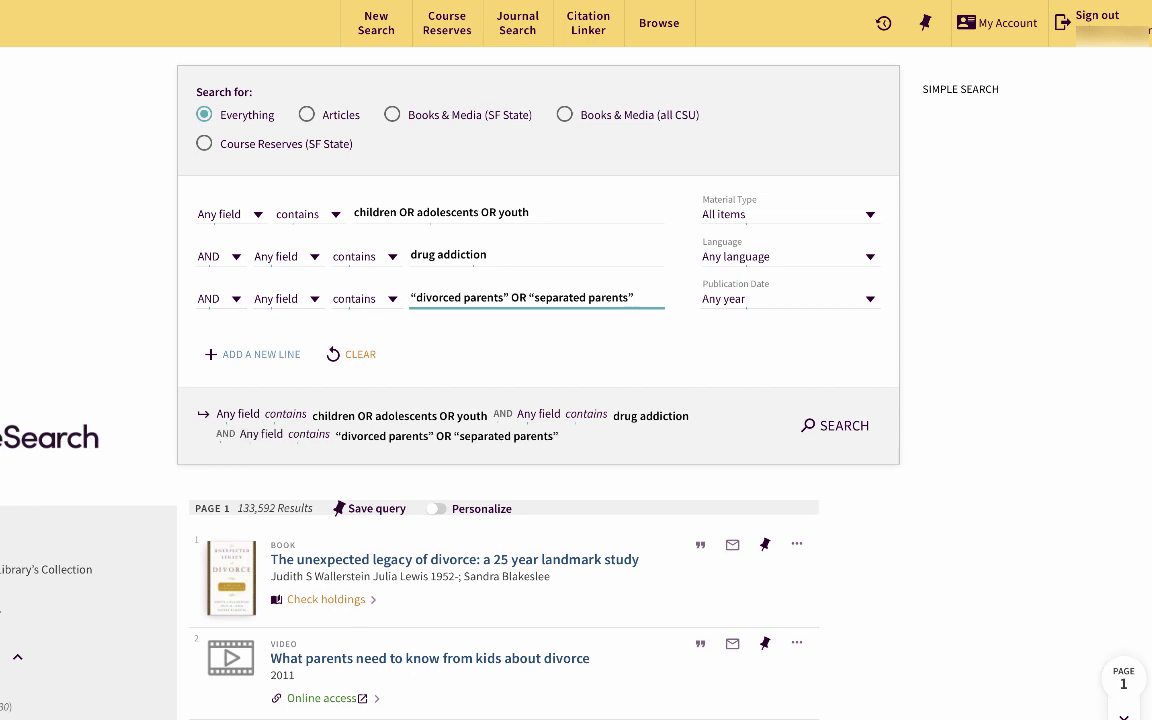
key("Return")
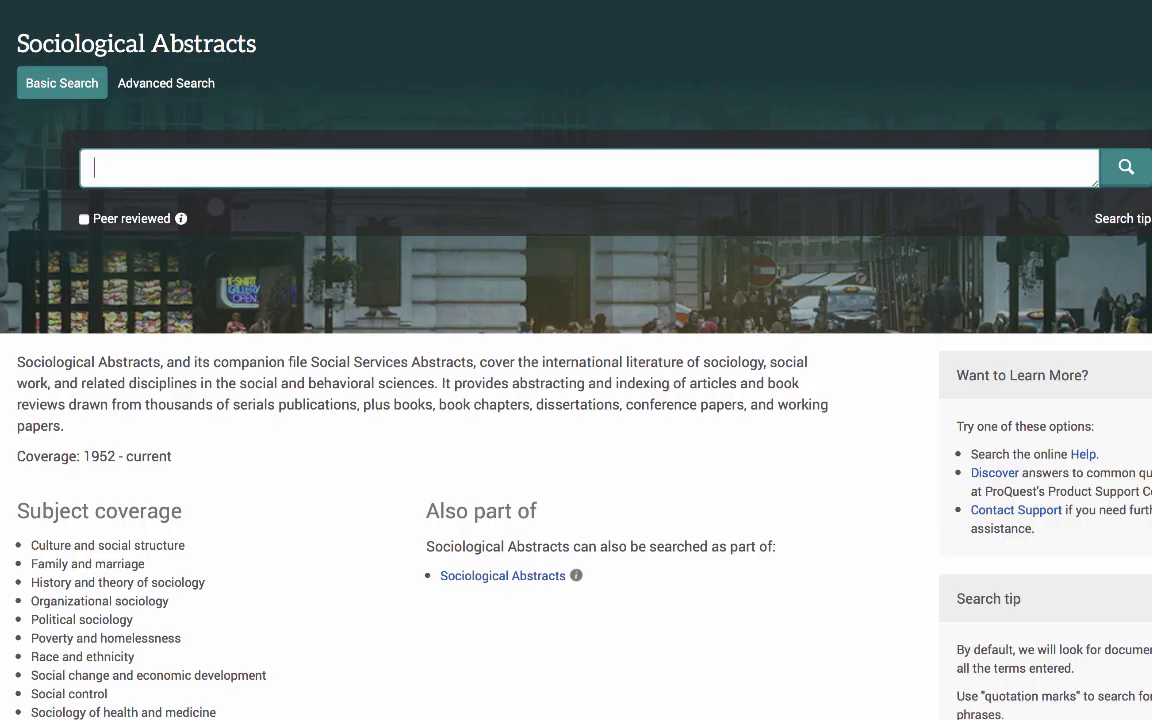
Paste the full Boolean query on children, drugs and divorced or separated parents into Basic Search.
type("(children OR adolescents OR youth) AND drugs AND (\"divorced parents\" OR \"separated parents\")")
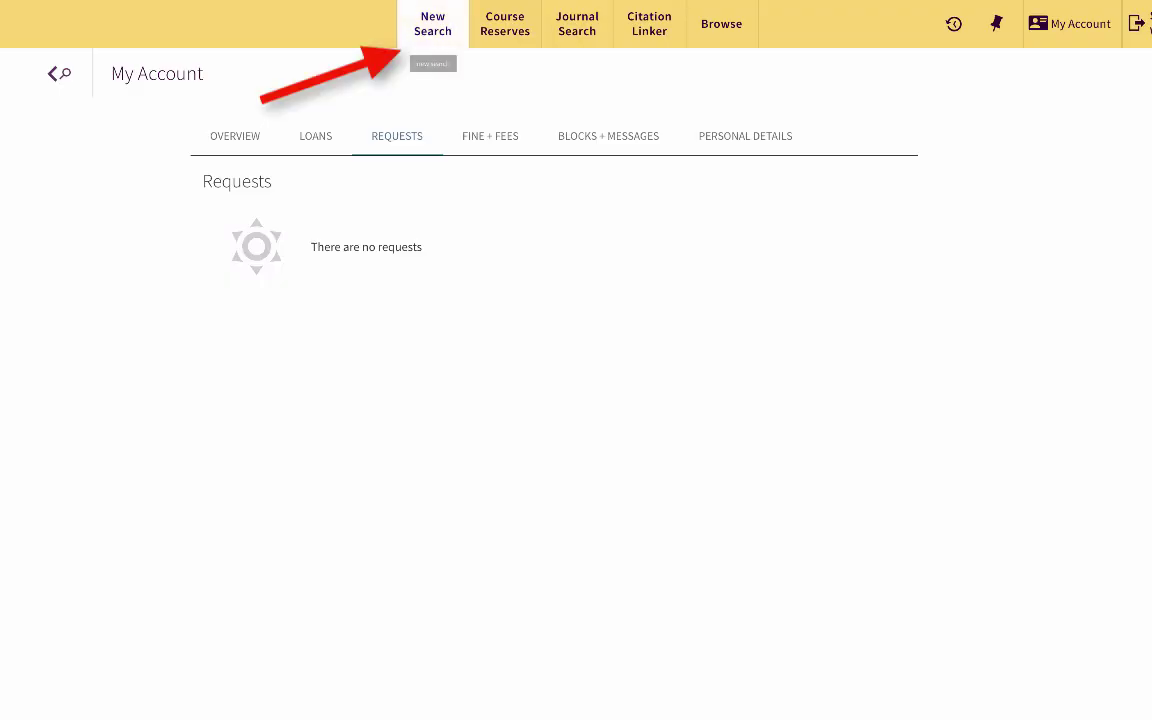
Start a new OneSearch advanced search, entering 'children OR adolescents' in the first field.
left_click(433, 24)
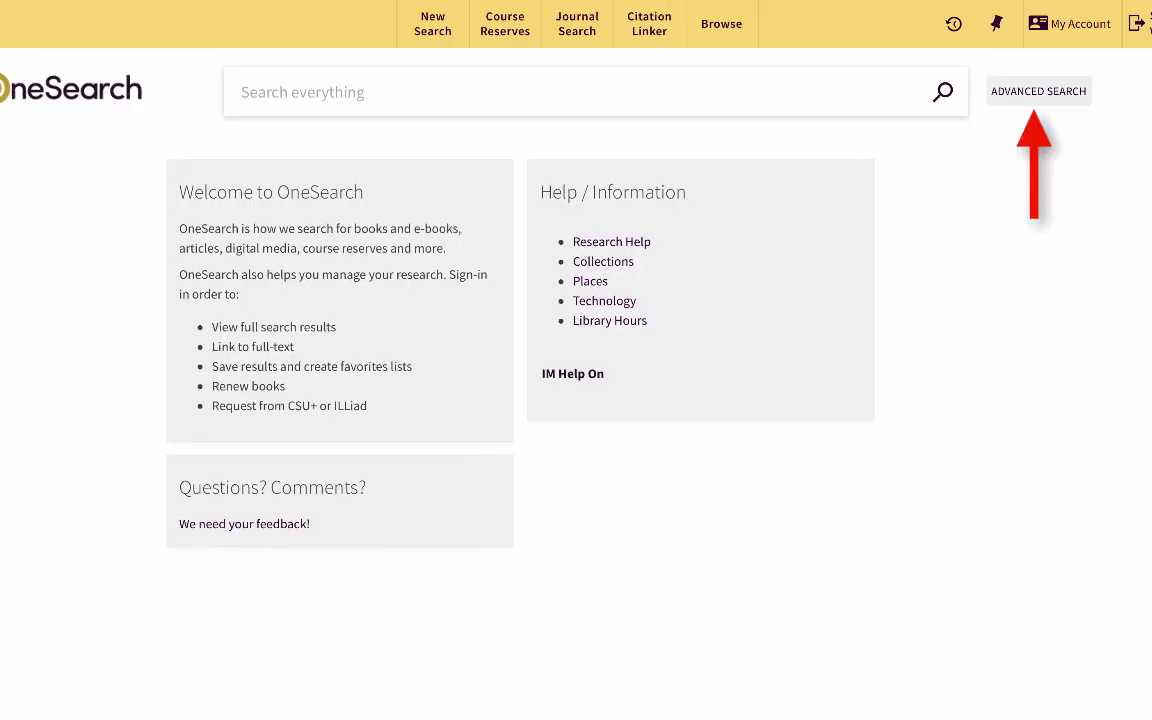
left_click(1038, 91)
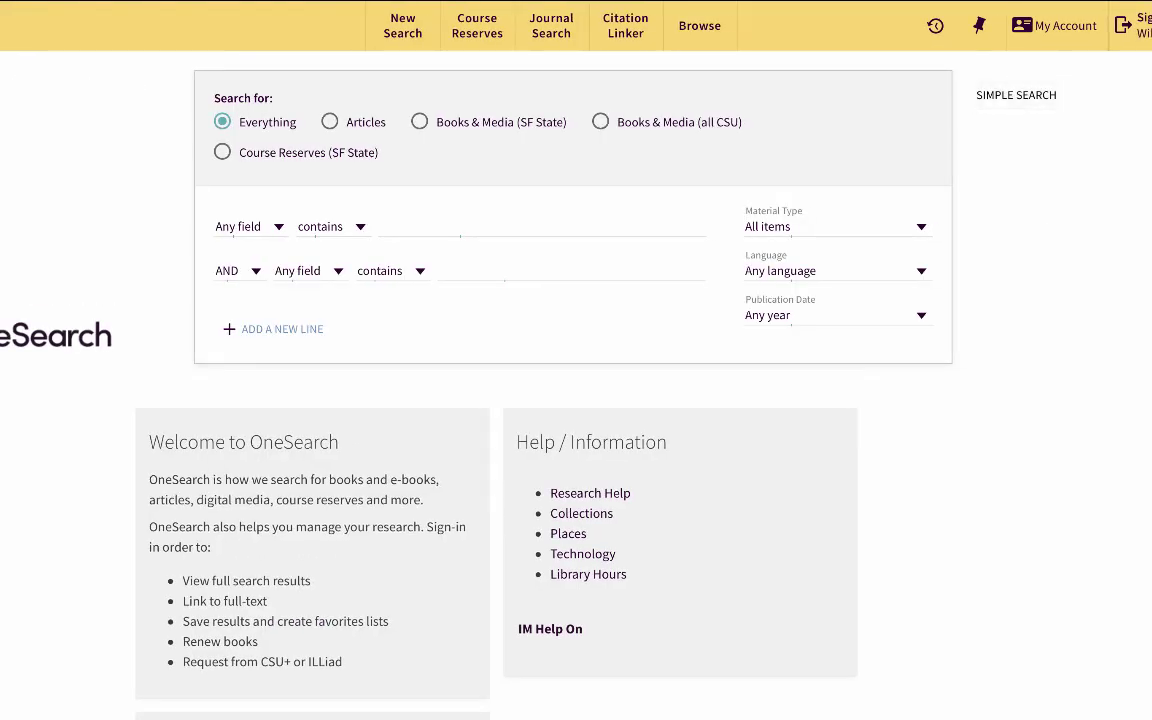
type("children OR")
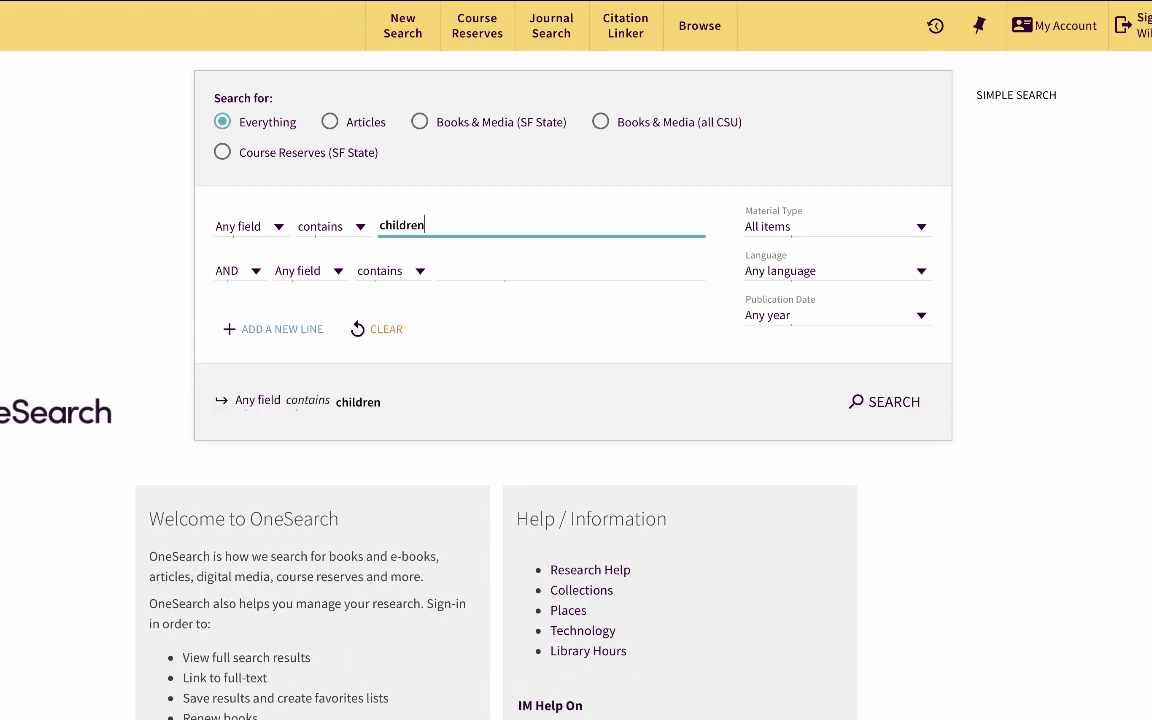
type(" adoles")
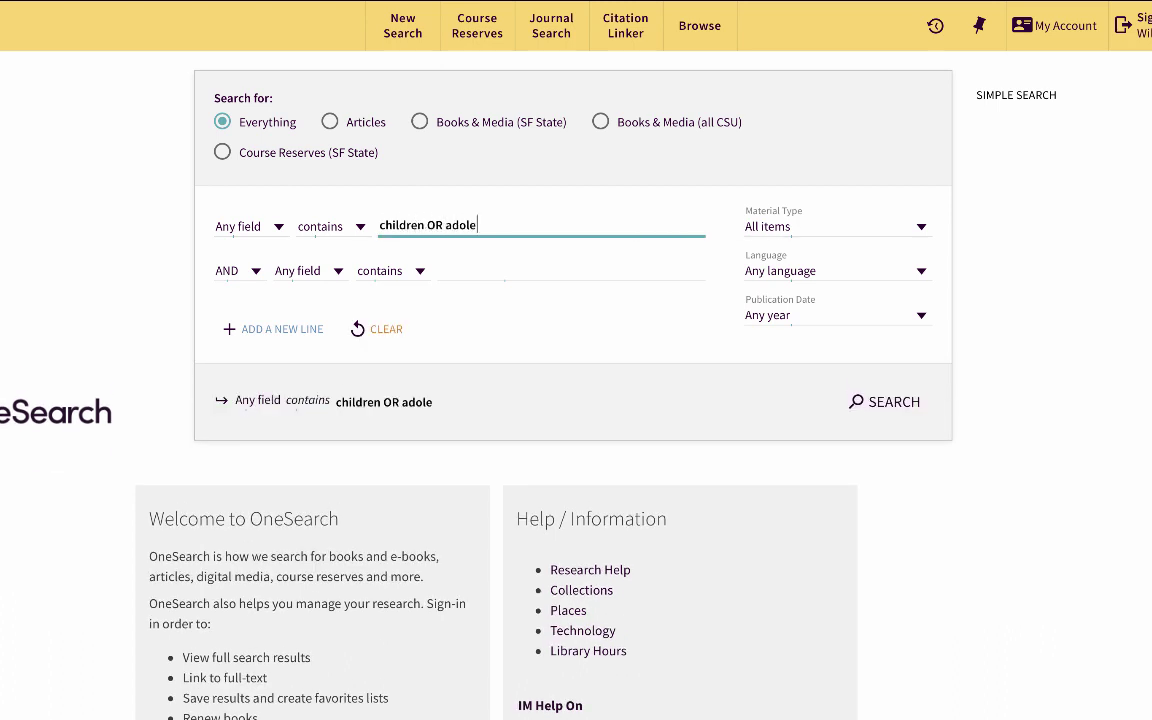